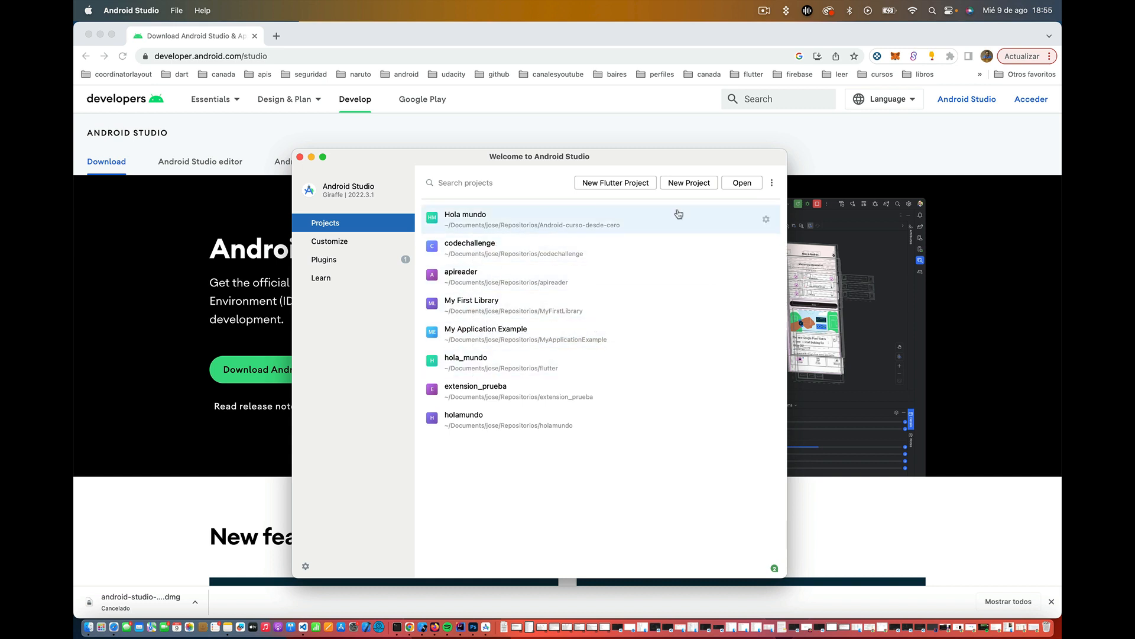
# Open the SDK Manager and look through the full list of Android SDK platforms
pyautogui.click(773, 183)
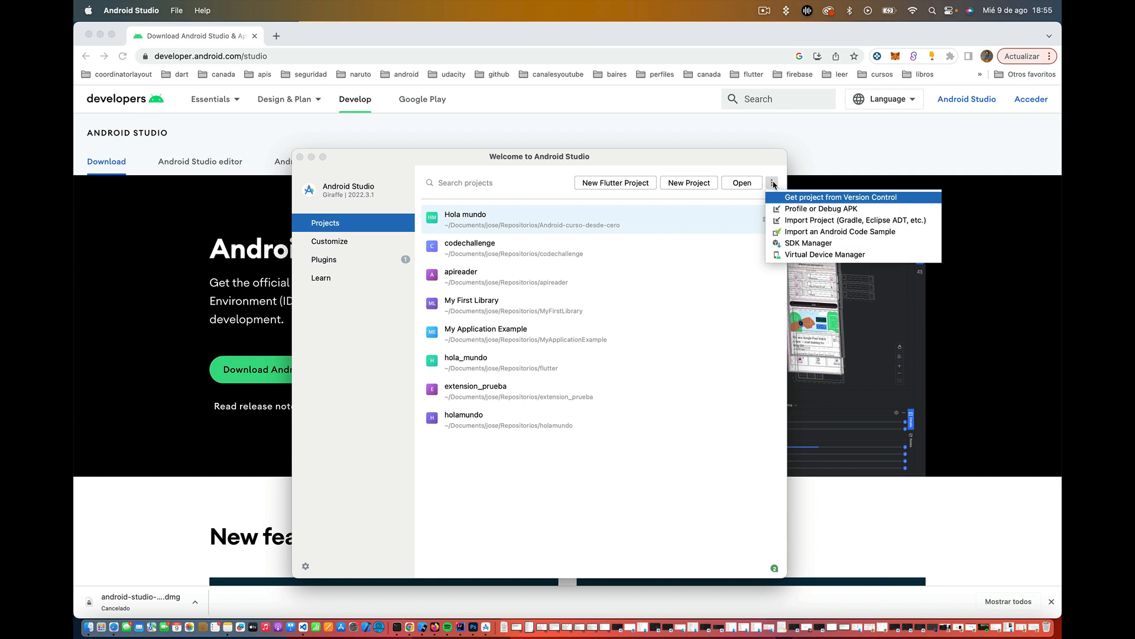
pyautogui.click(819, 244)
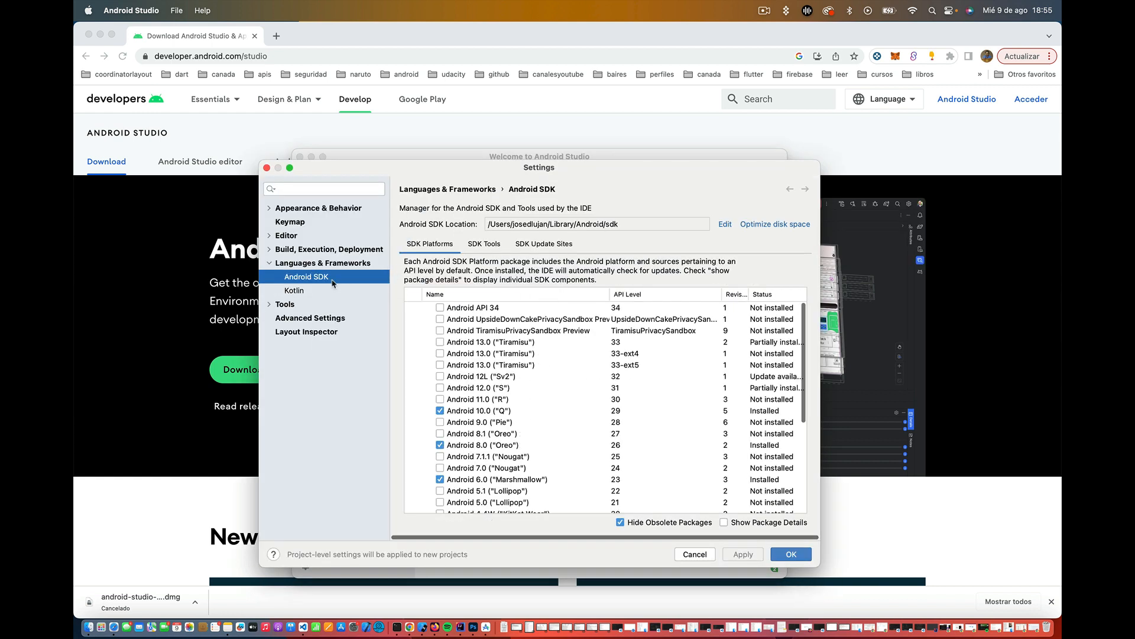
pyautogui.scroll(-8, 472, 395)
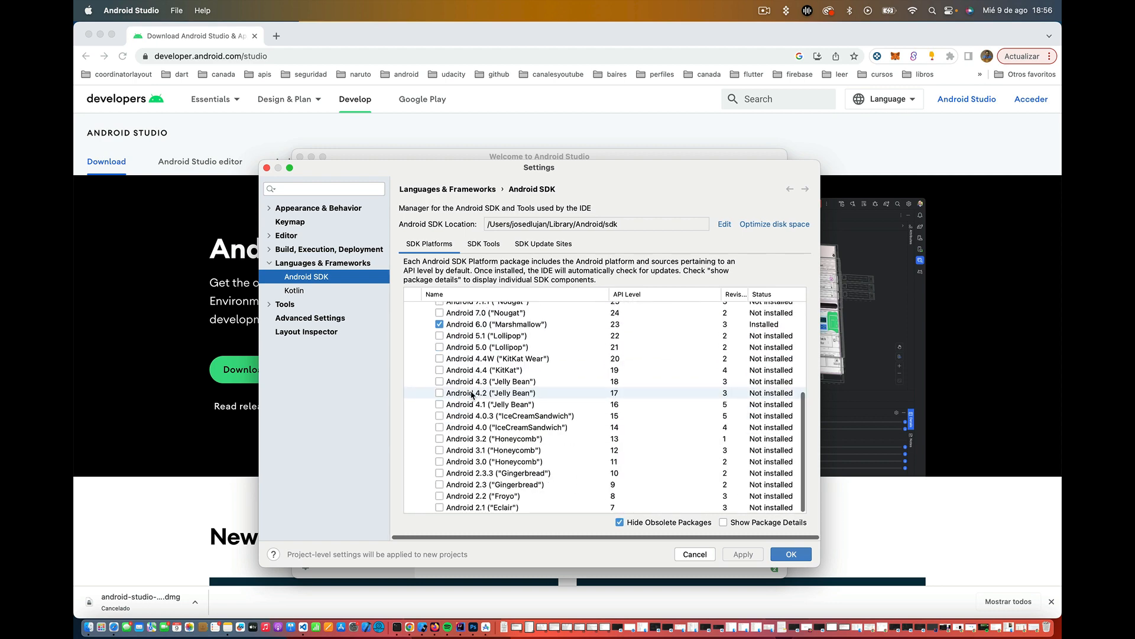
pyautogui.scroll(8, 472, 395)
pyautogui.scroll(-1, 472, 395)
pyautogui.scroll(1, 472, 395)
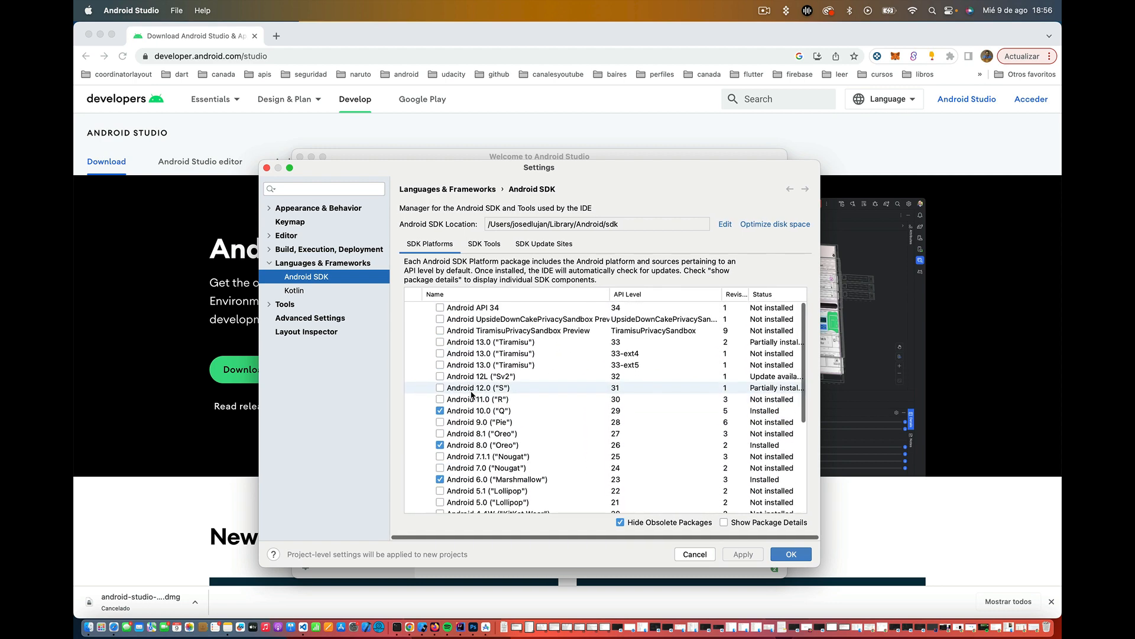
pyautogui.scroll(-8, 472, 395)
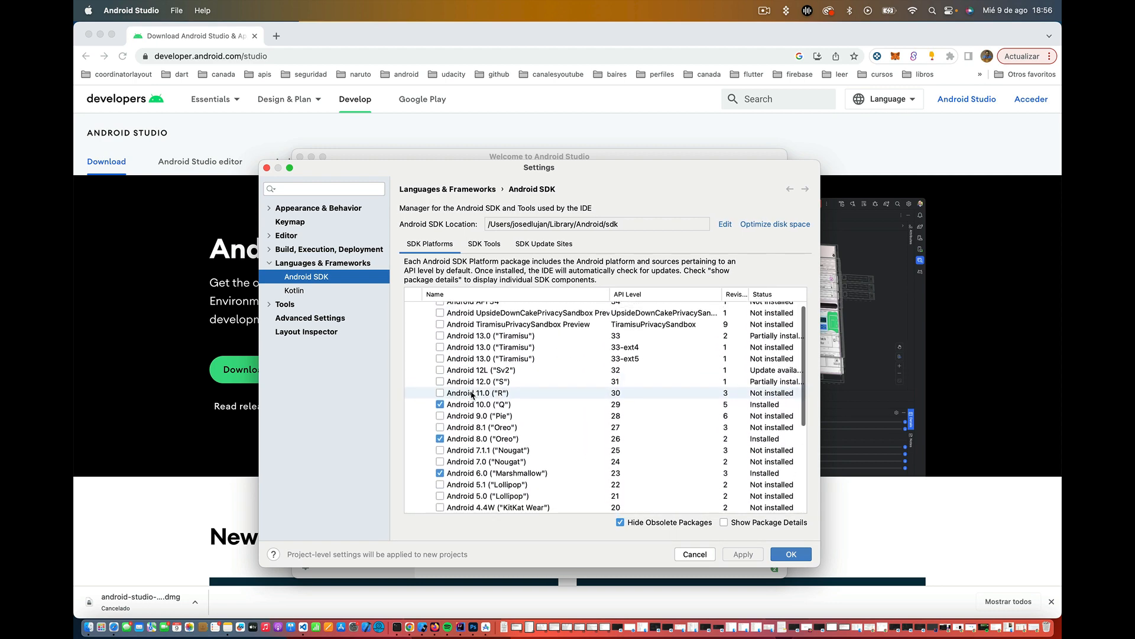
pyautogui.scroll(8, 471, 395)
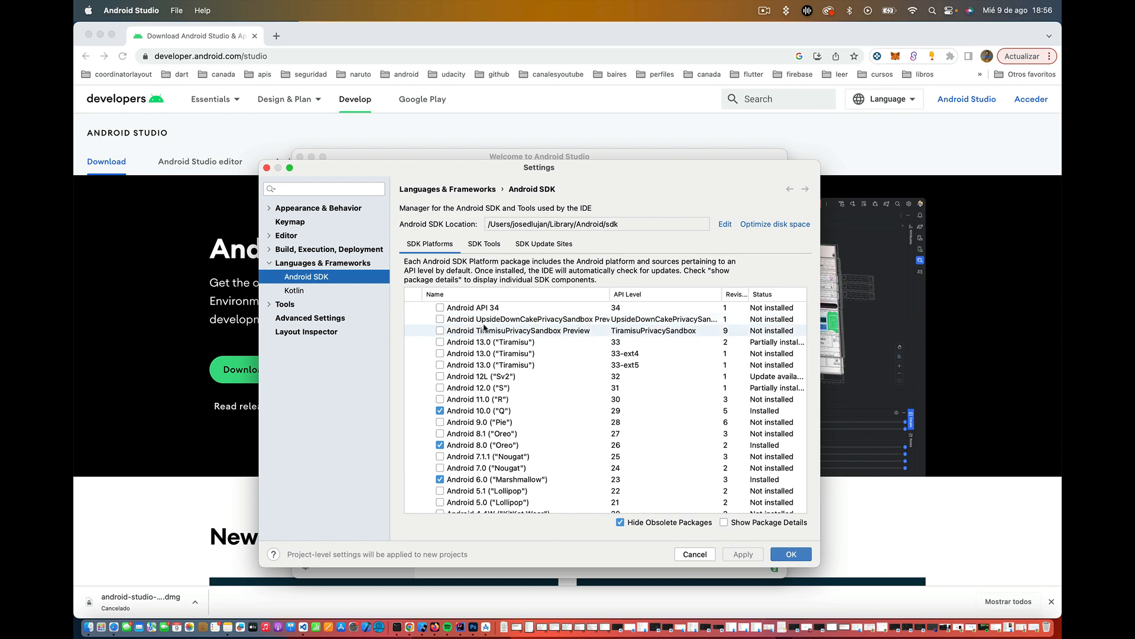
# Examine the names of the Android versions in the platform list, from Android API 34 down to Android 2.1 ("Eclair")
pyautogui.scroll(-1, 483, 457)
pyautogui.scroll(-5, 483, 457)
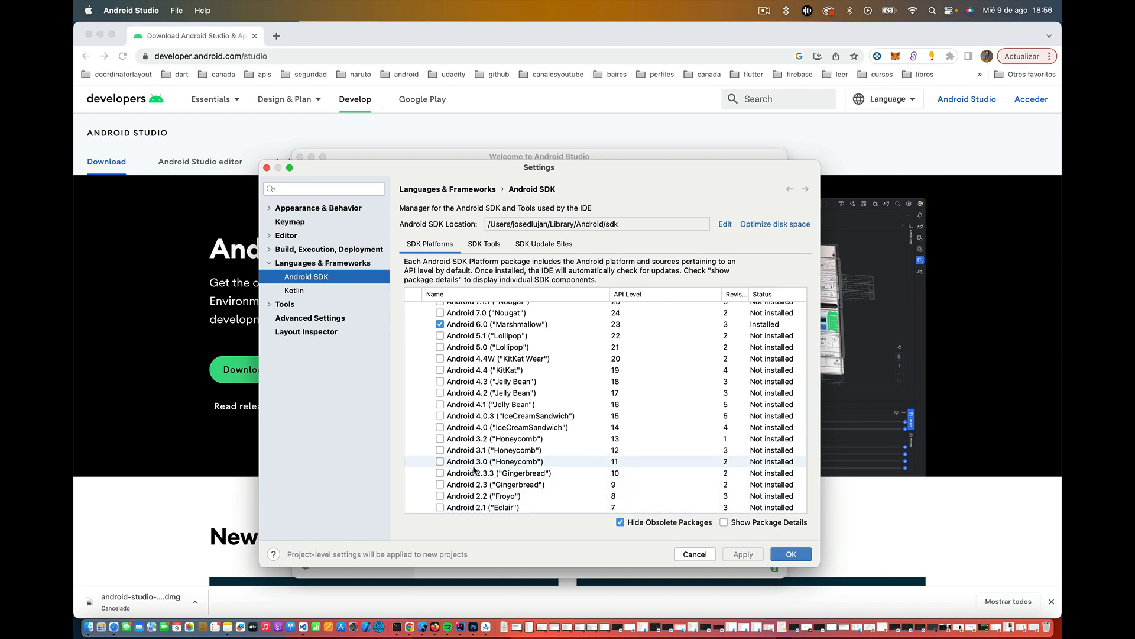
pyautogui.scroll(2, 478, 451)
pyautogui.scroll(5, 479, 448)
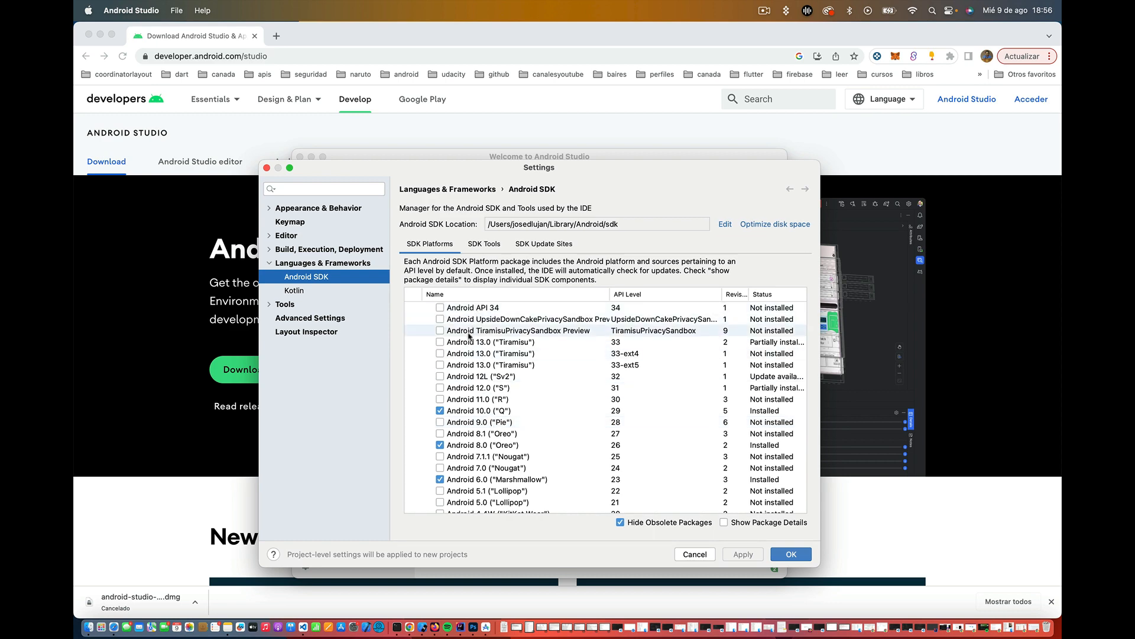
pyautogui.scroll(-5, 471, 423)
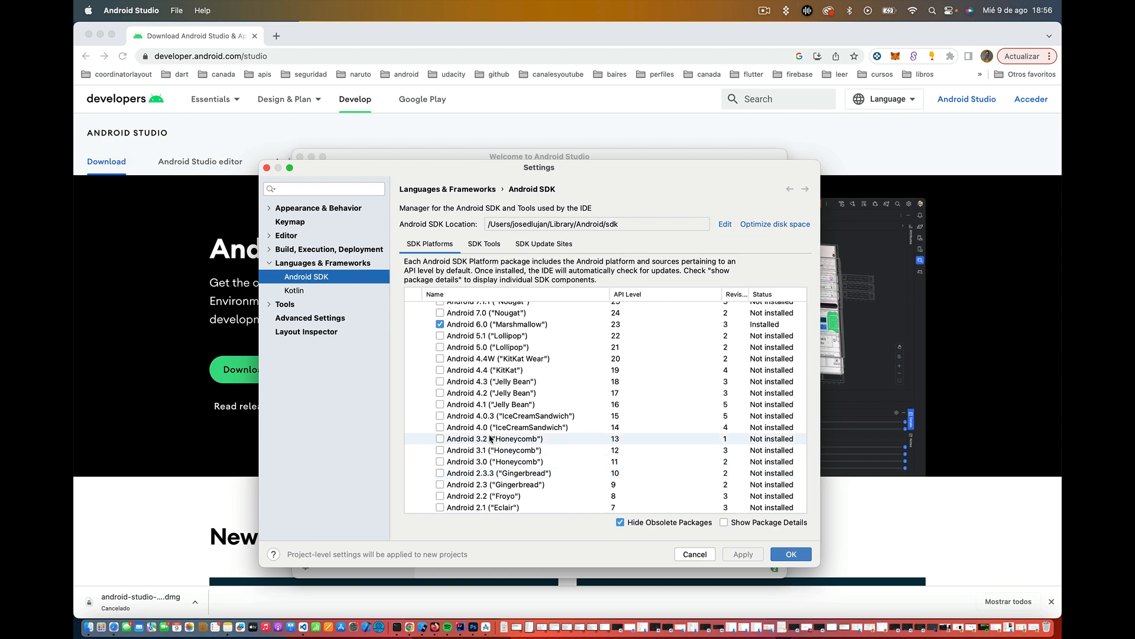
pyautogui.scroll(5, 490, 438)
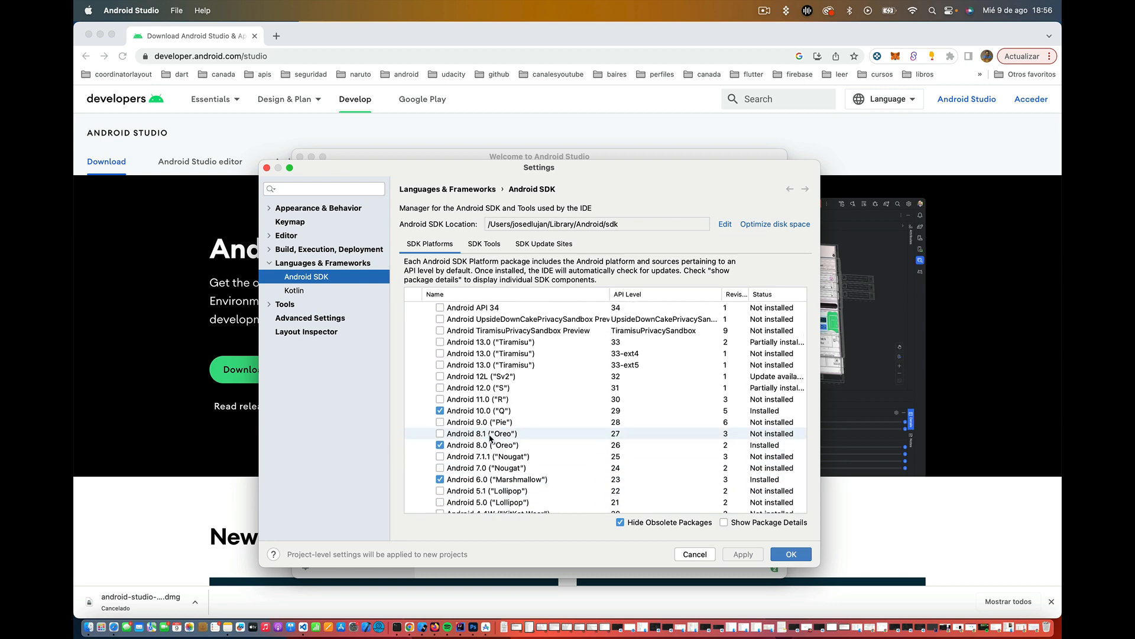
pyautogui.scroll(-5, 490, 438)
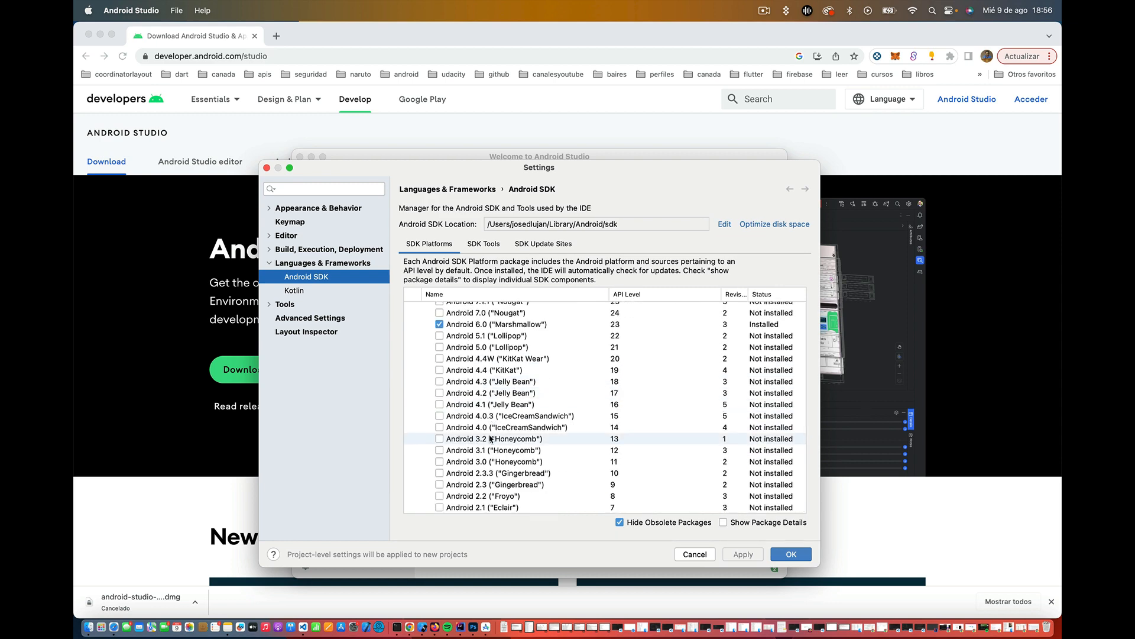
pyautogui.scroll(6, 479, 361)
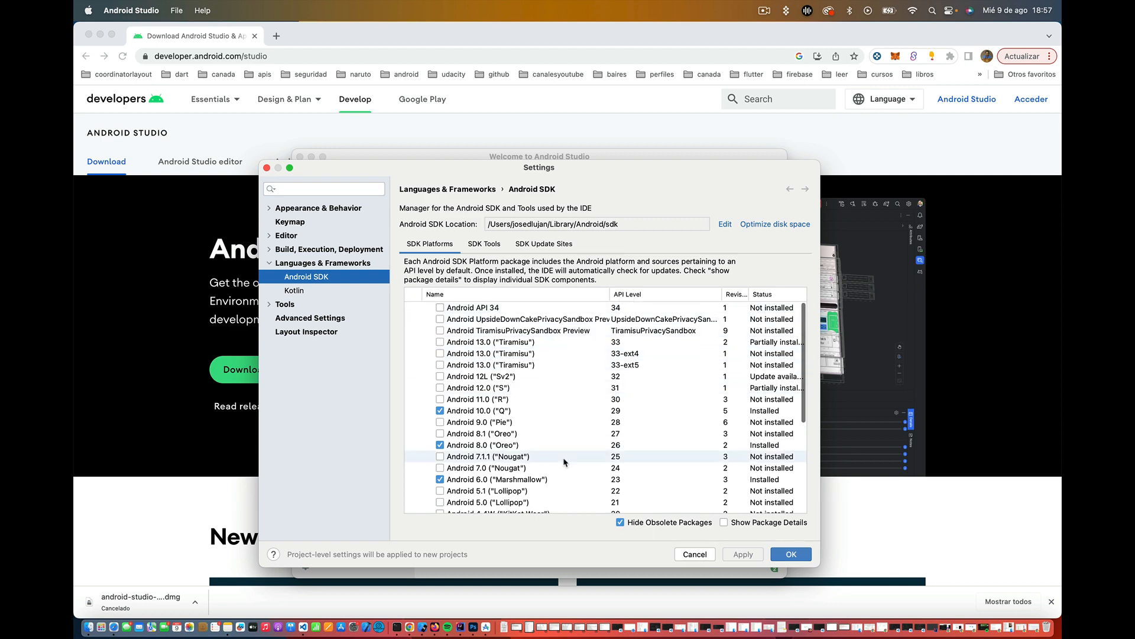
# Compare the API levels of the three Honeycomb platforms, Android 3.0, 3.1 and 3.2
pyautogui.scroll(-10, 563, 461)
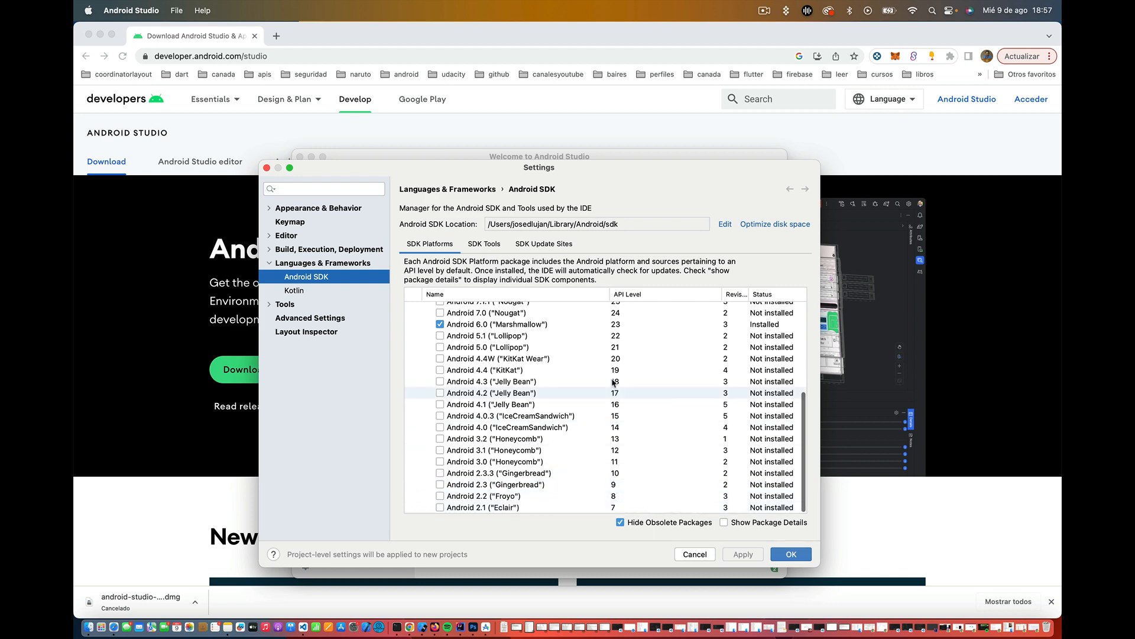
pyautogui.scroll(5, 501, 379)
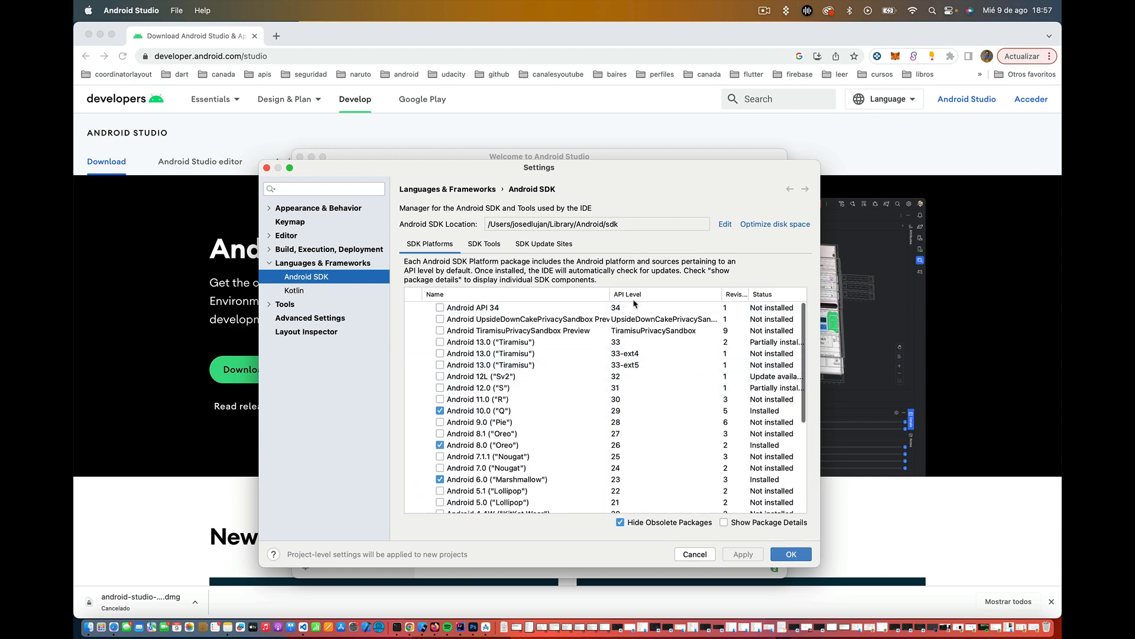
pyautogui.scroll(-5, 594, 420)
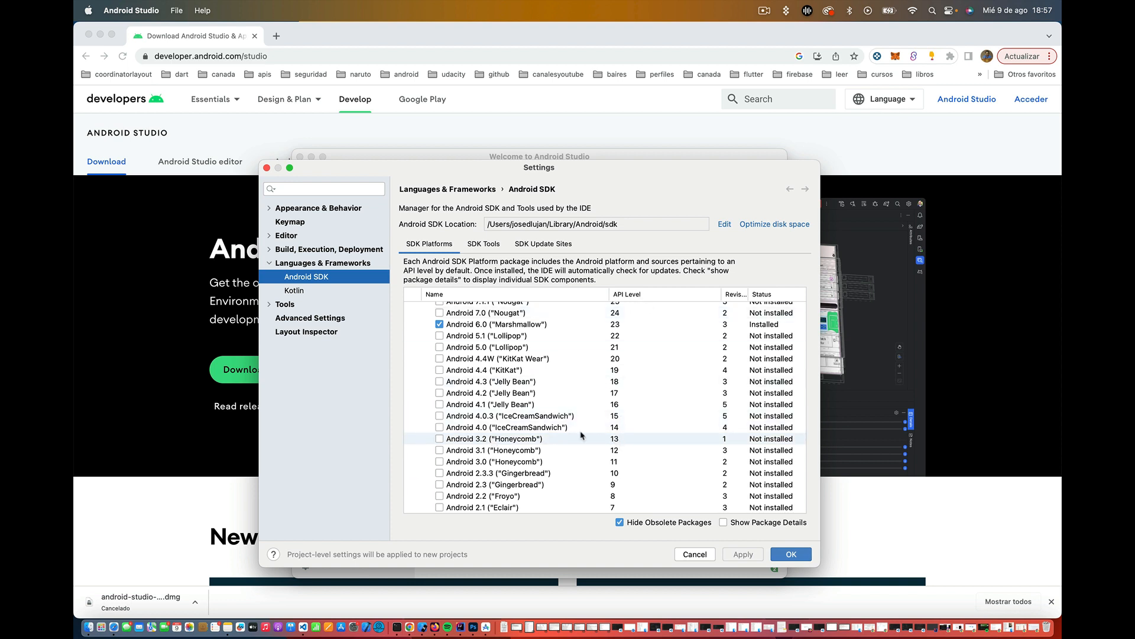
pyautogui.click(483, 443)
pyautogui.click(482, 452)
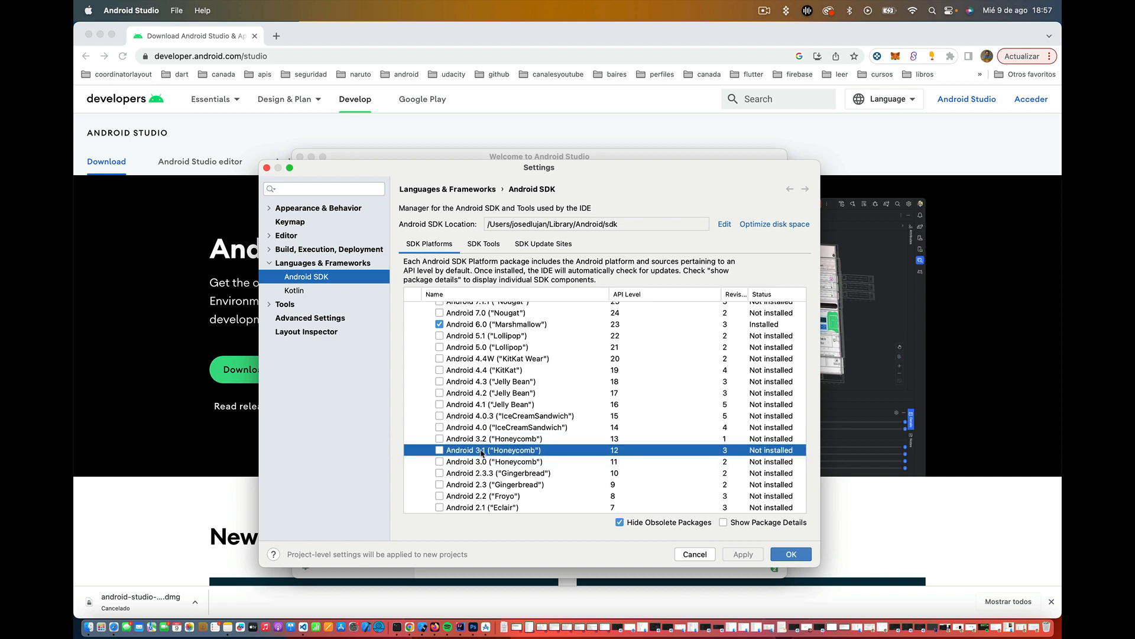
pyautogui.click(486, 461)
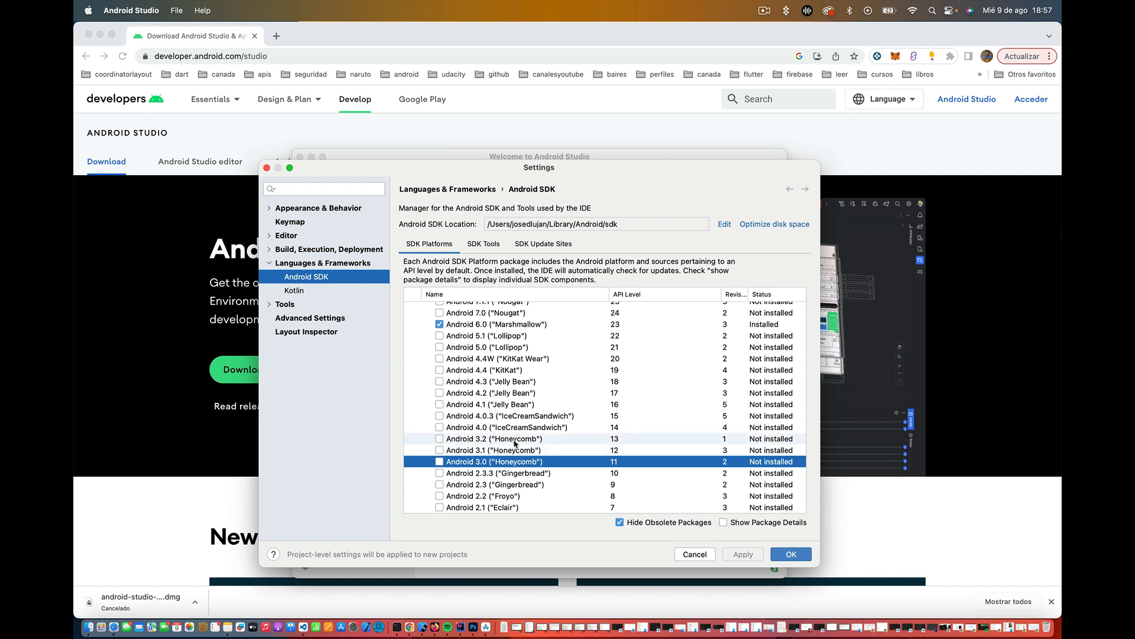
pyautogui.click(515, 440)
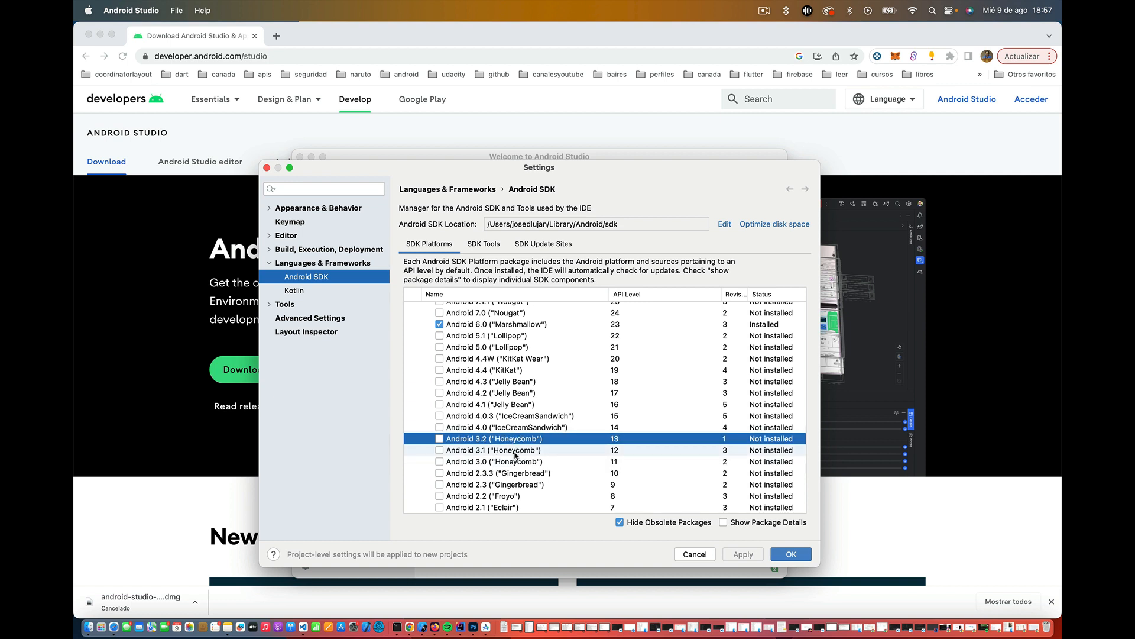
pyautogui.click(515, 452)
pyautogui.click(517, 458)
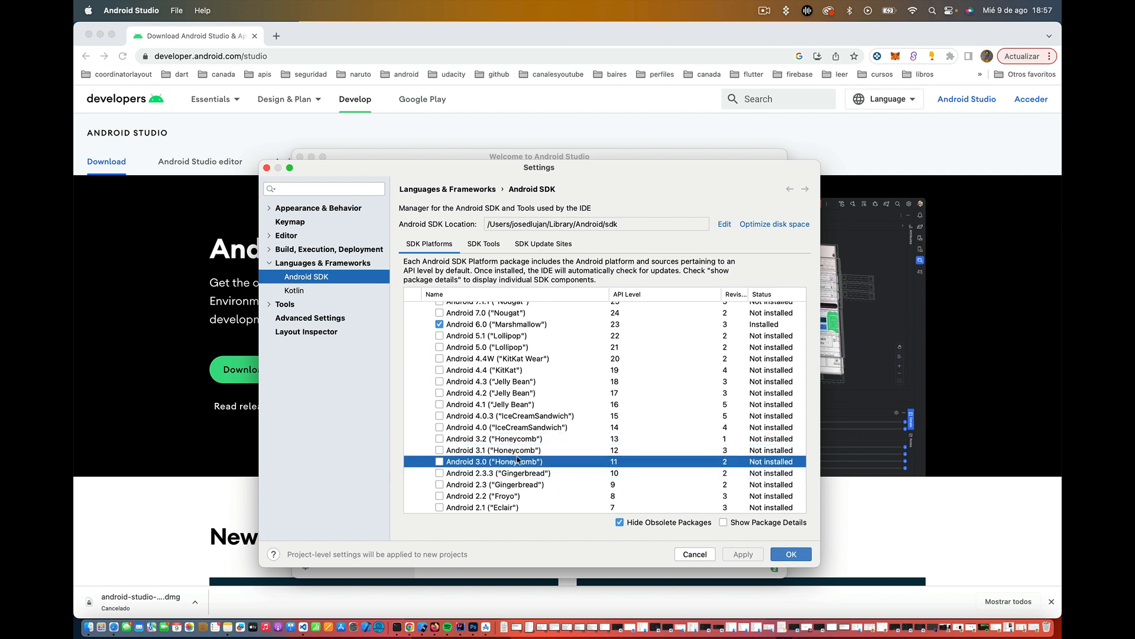
pyautogui.click(519, 450)
pyautogui.click(514, 438)
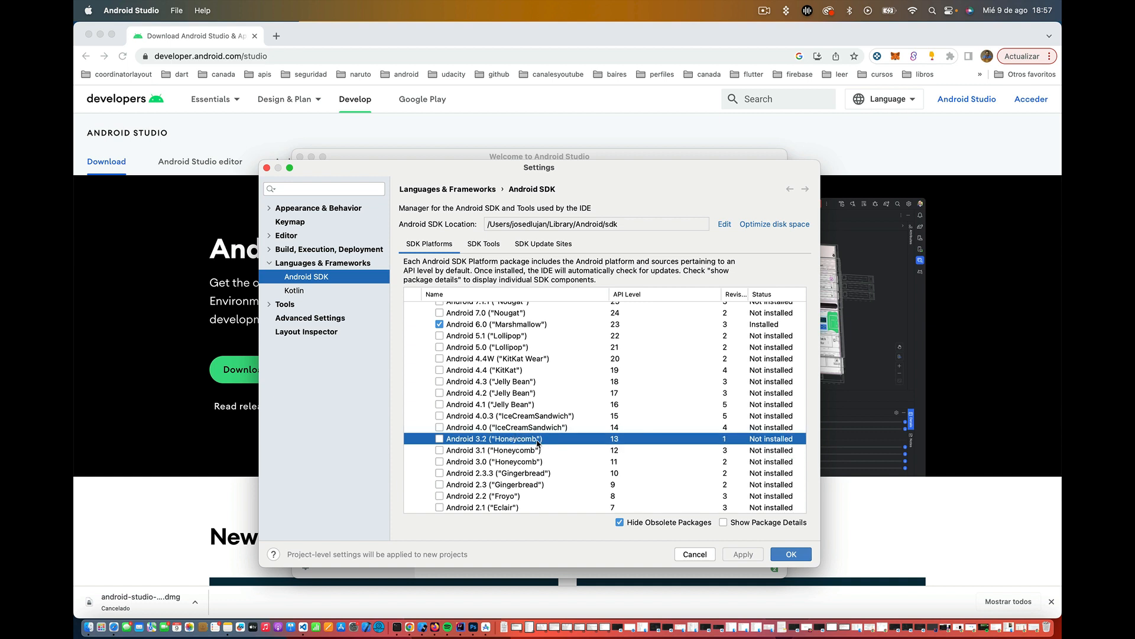
# Examine how the API levels progress across the whole platform list
pyautogui.scroll(5, 608, 438)
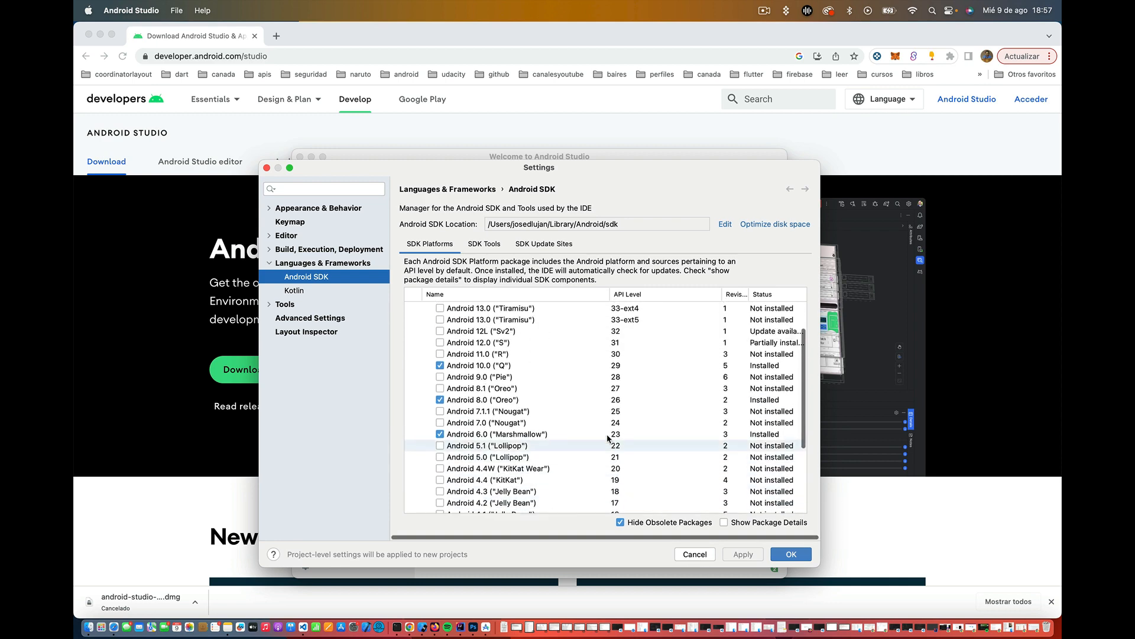
pyautogui.scroll(3, 608, 438)
pyautogui.scroll(-10, 608, 438)
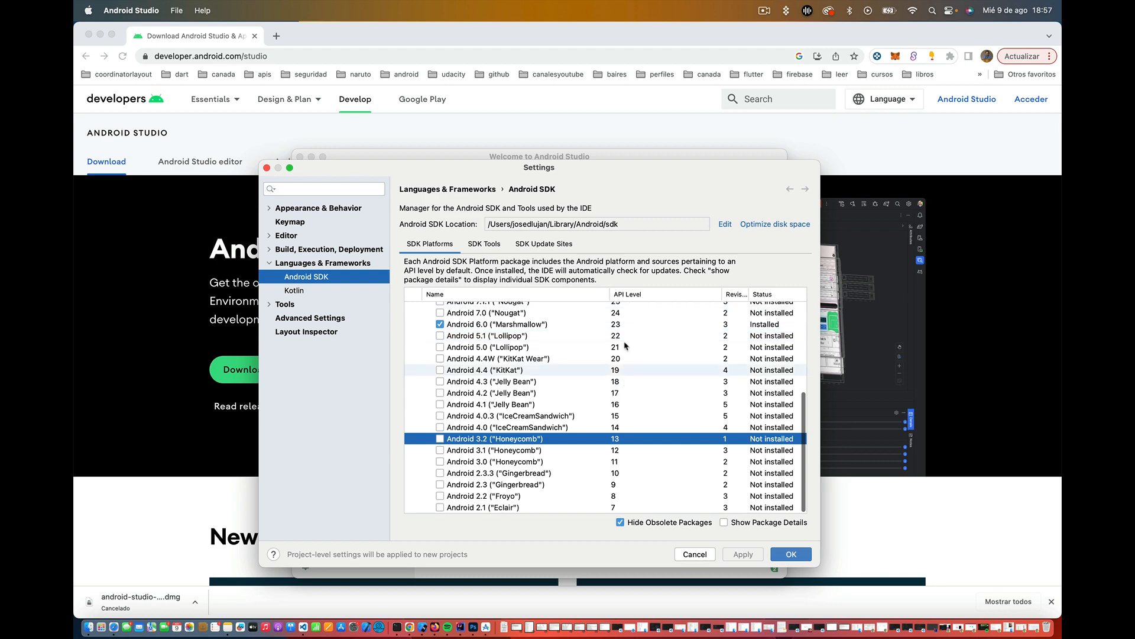
pyautogui.scroll(10, 621, 385)
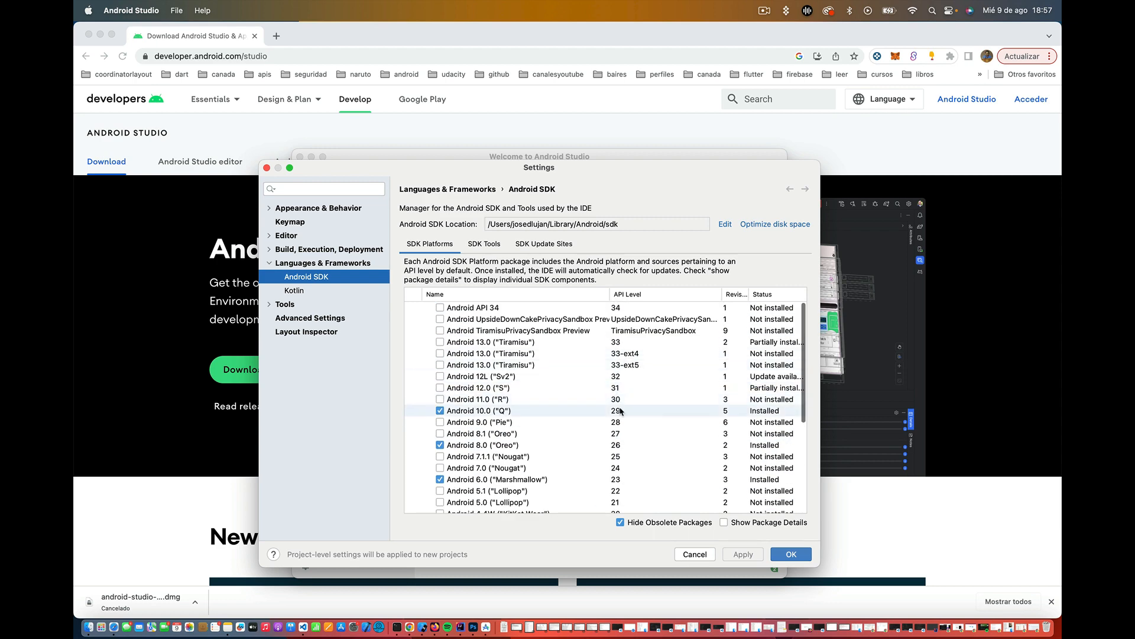
pyautogui.scroll(-2, 620, 410)
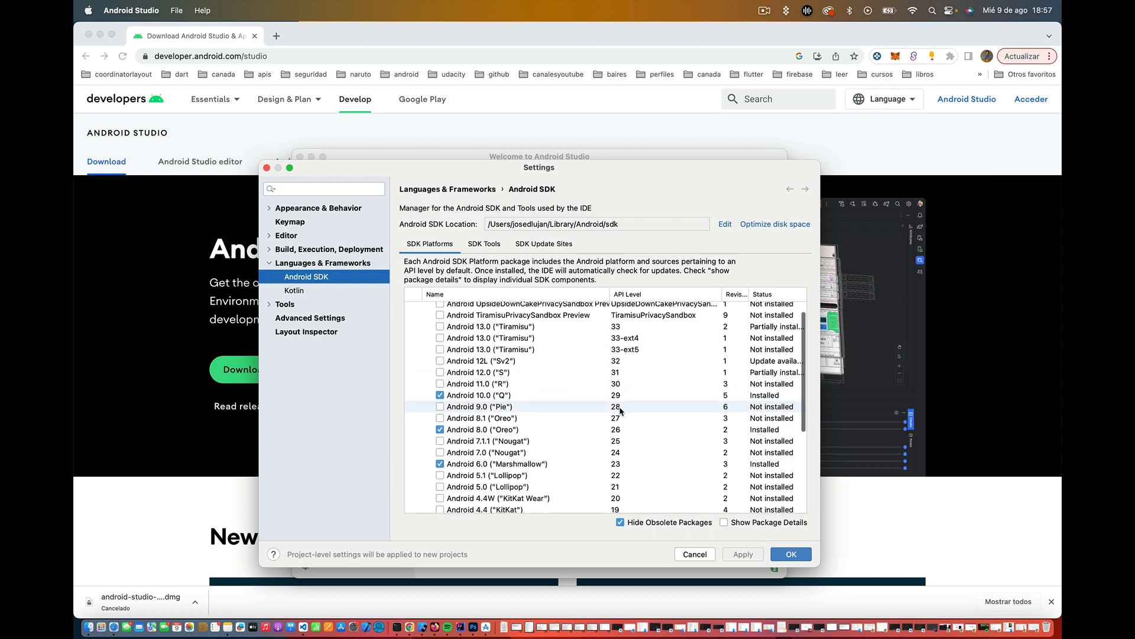
pyautogui.scroll(2, 621, 411)
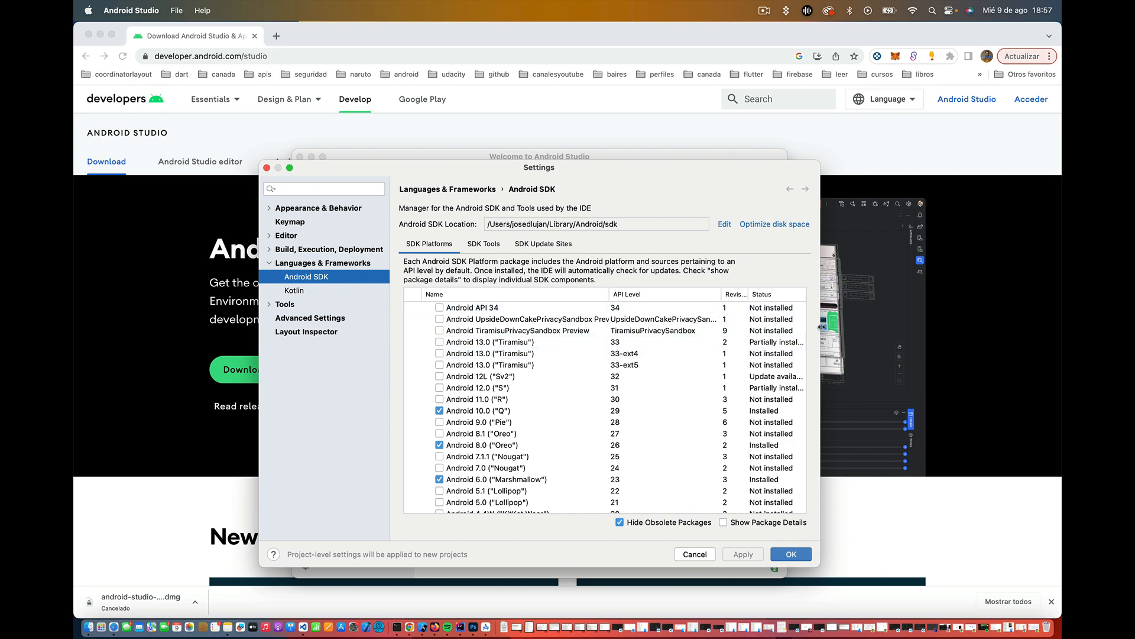
# Widen the Settings window on both sides so the platform table's columns show in full
pyautogui.moveTo(822, 327); pyautogui.dragTo(1047, 364)
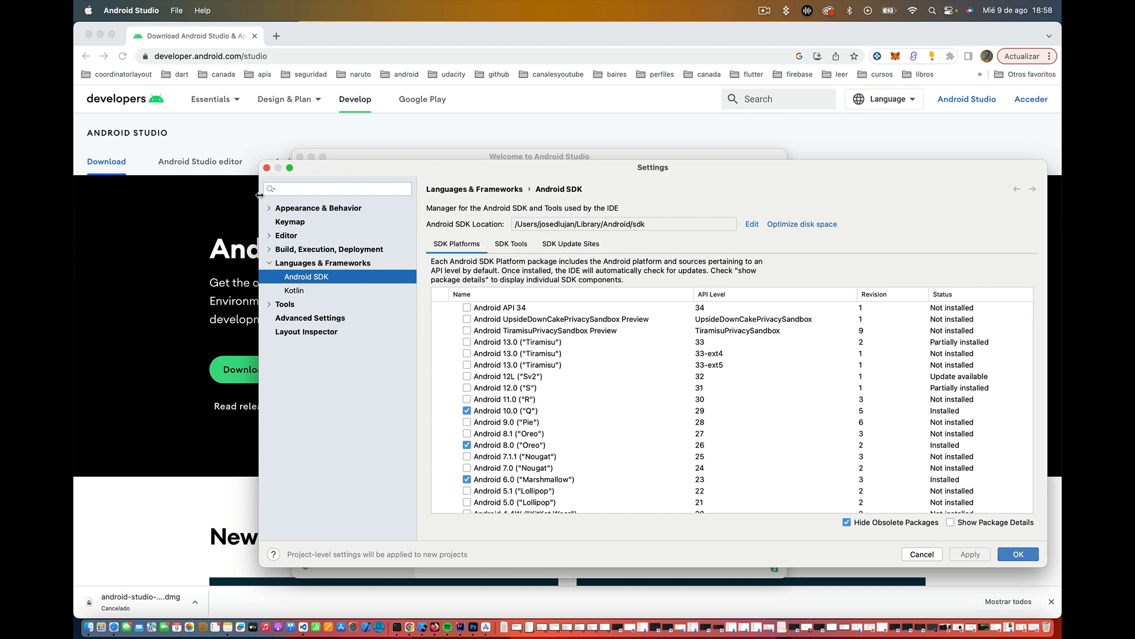
pyautogui.moveTo(259, 195); pyautogui.dragTo(88, 197)
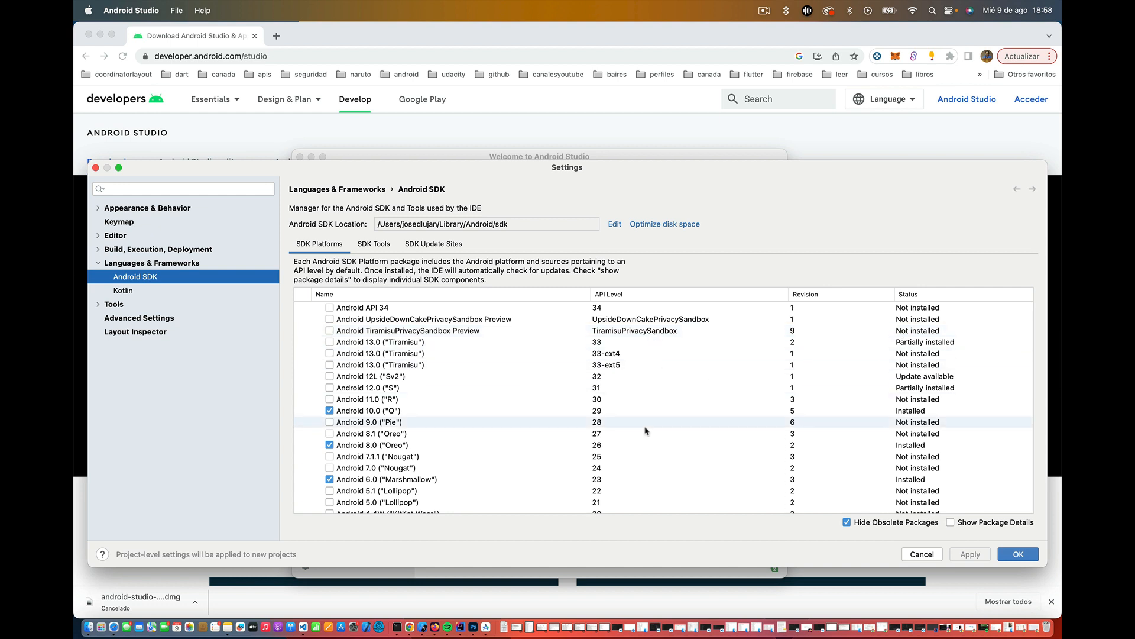
# Compare the installation status of Android 10.0 ("Q") and Android 13.0 ("Tiramisu") with API level 33
pyautogui.click(358, 412)
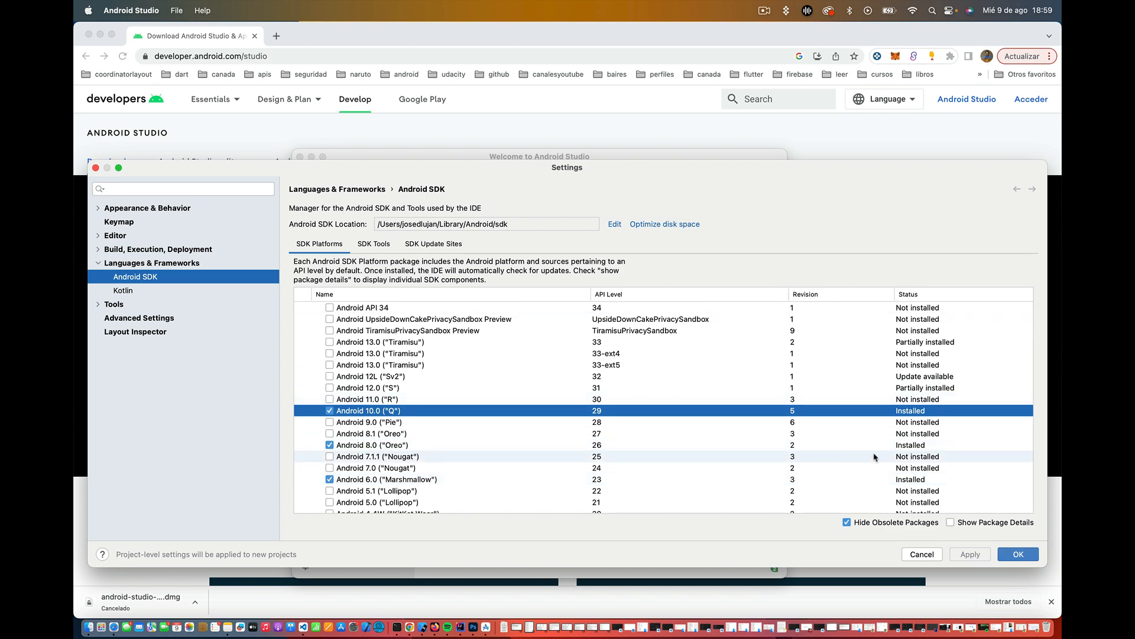
pyautogui.scroll(-5, 875, 457)
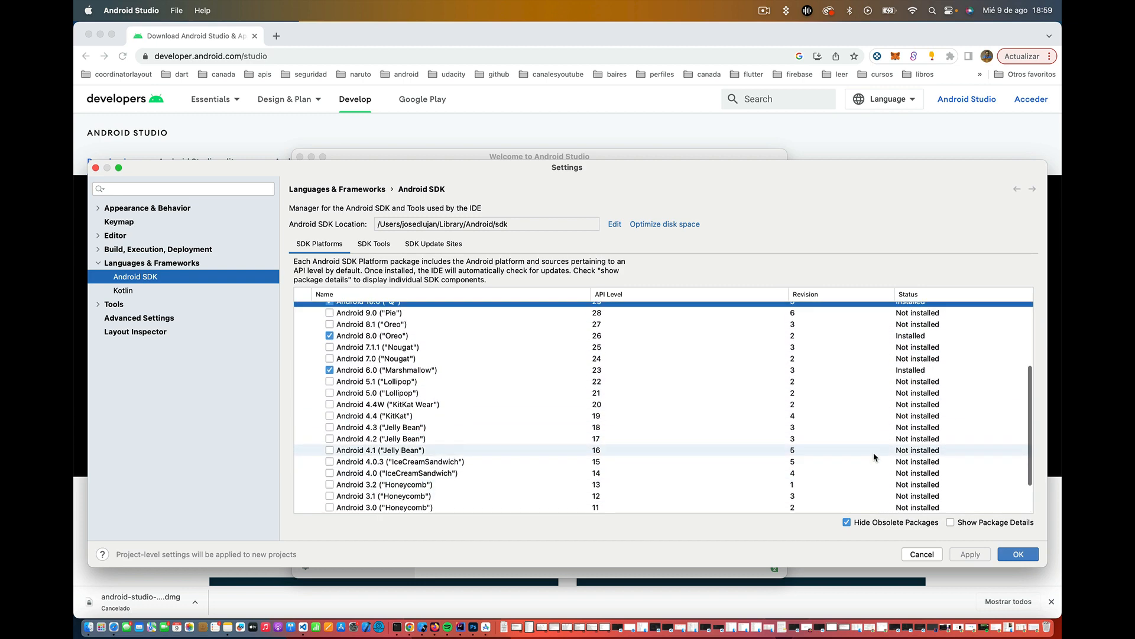
pyautogui.scroll(5, 874, 457)
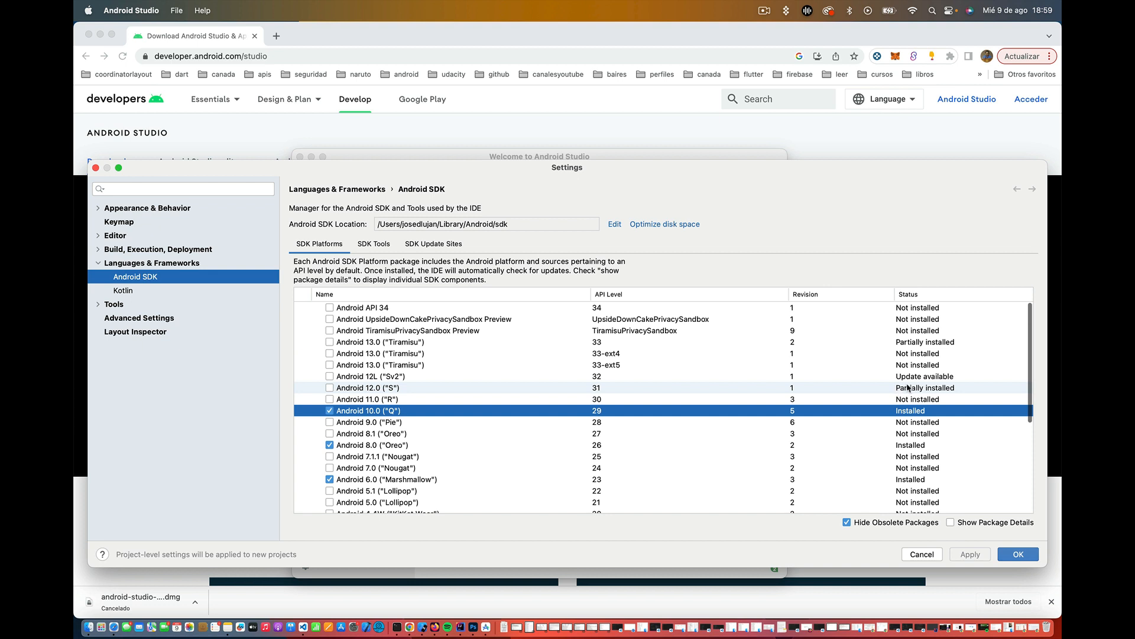
pyautogui.click(902, 343)
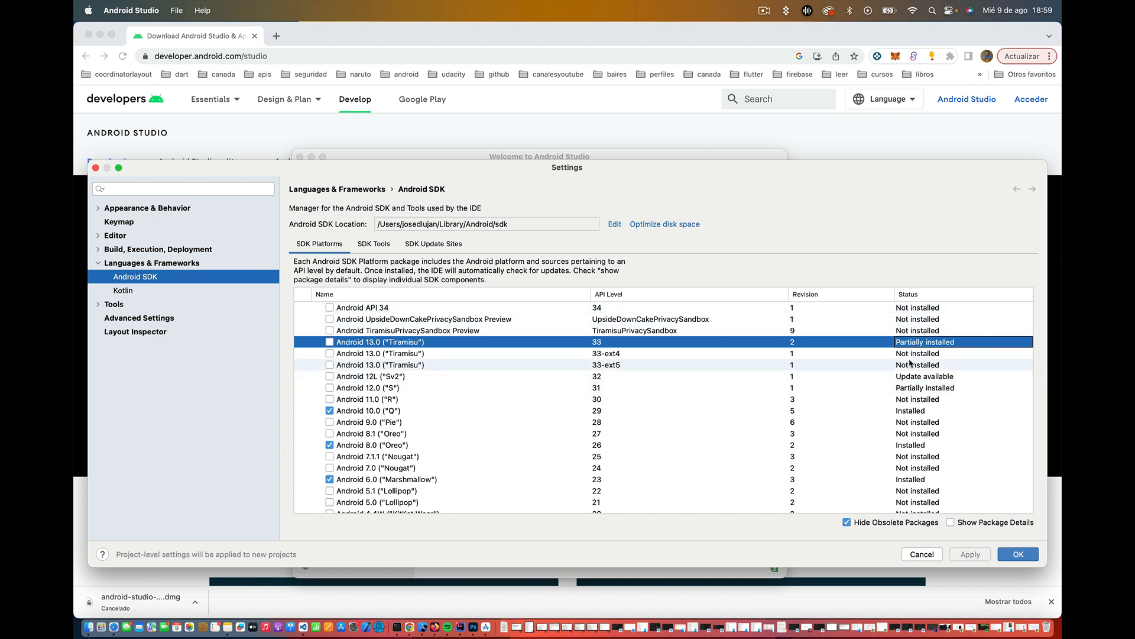
pyautogui.click(912, 413)
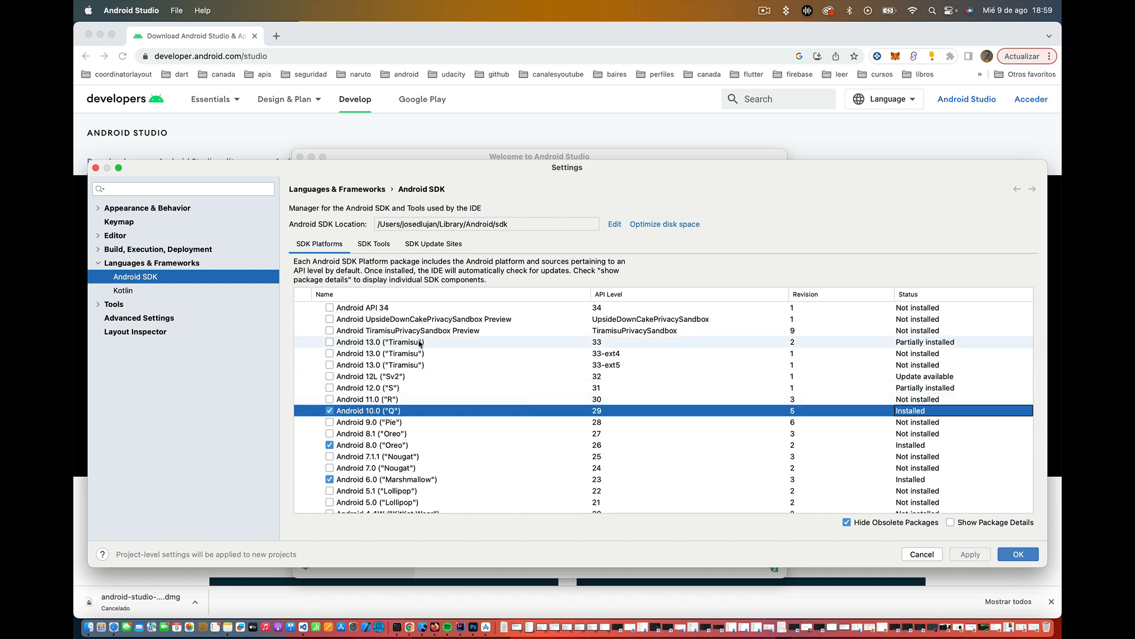
# Review the available platforms in the widened table down to the oldest version and return to the newest ones
pyautogui.scroll(-5, 401, 416)
pyautogui.scroll(-2, 401, 416)
pyautogui.scroll(6, 401, 416)
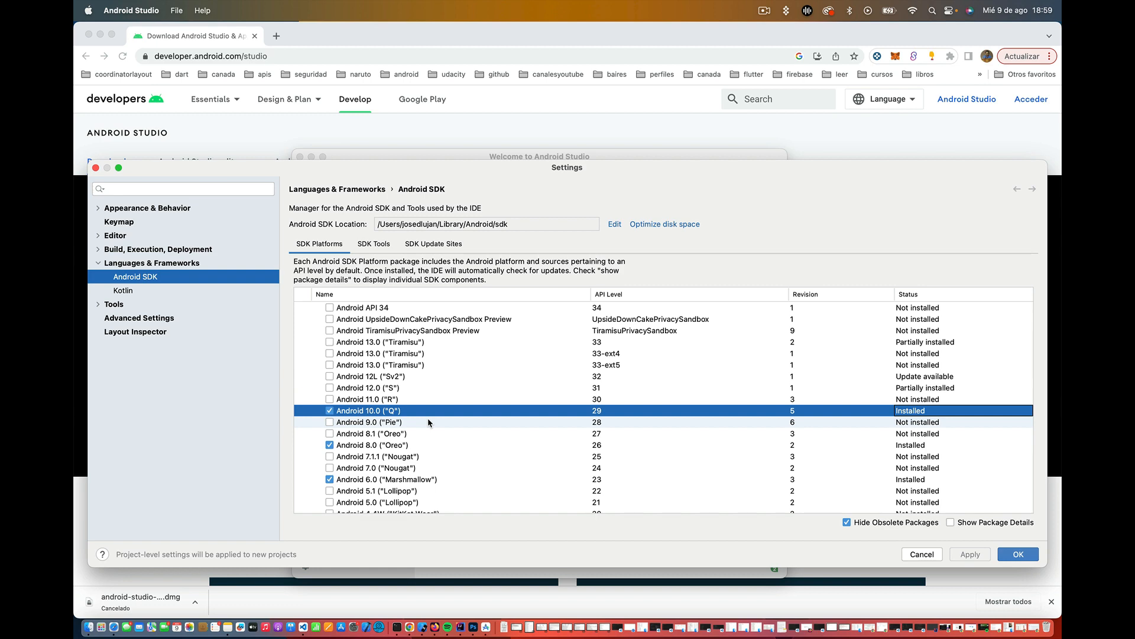
pyautogui.scroll(3, 427, 417)
pyautogui.scroll(-10, 414, 449)
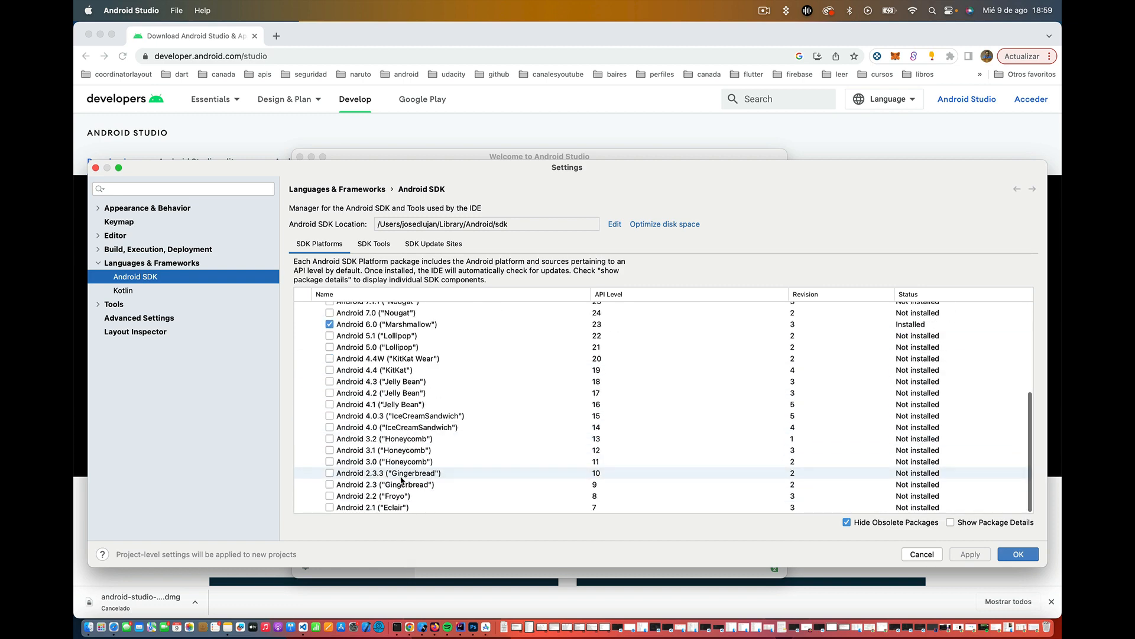
pyautogui.scroll(10, 401, 480)
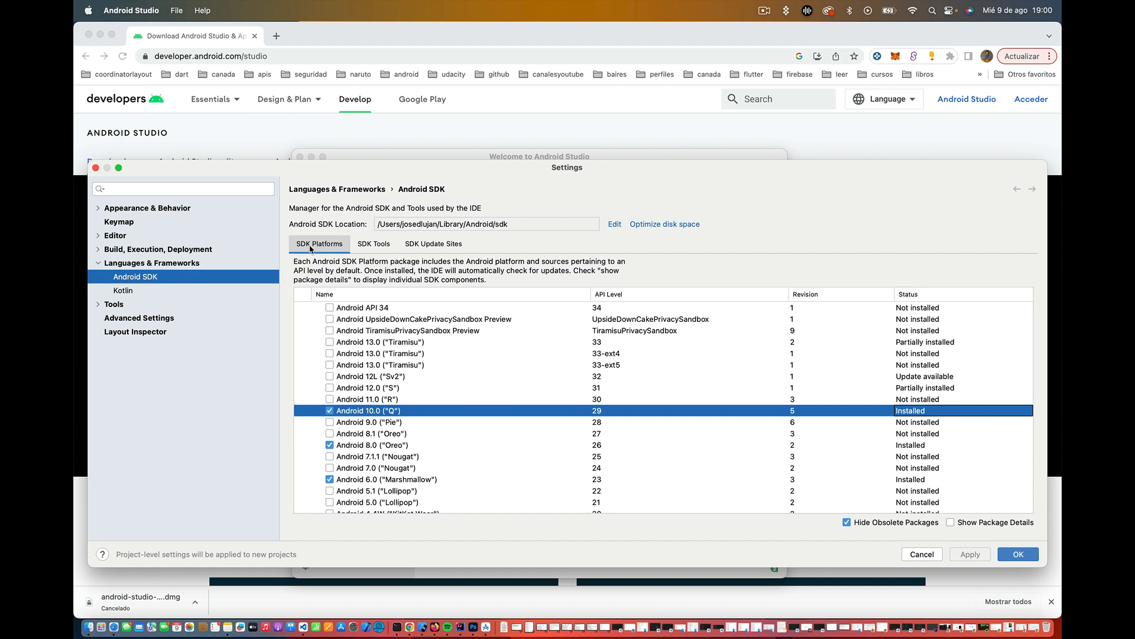
# Examine the SDK Tools list, checking Android SDK Platform-Tools, Android Emulator and Android SDK Command-line Tools (latest)
pyautogui.click(368, 248)
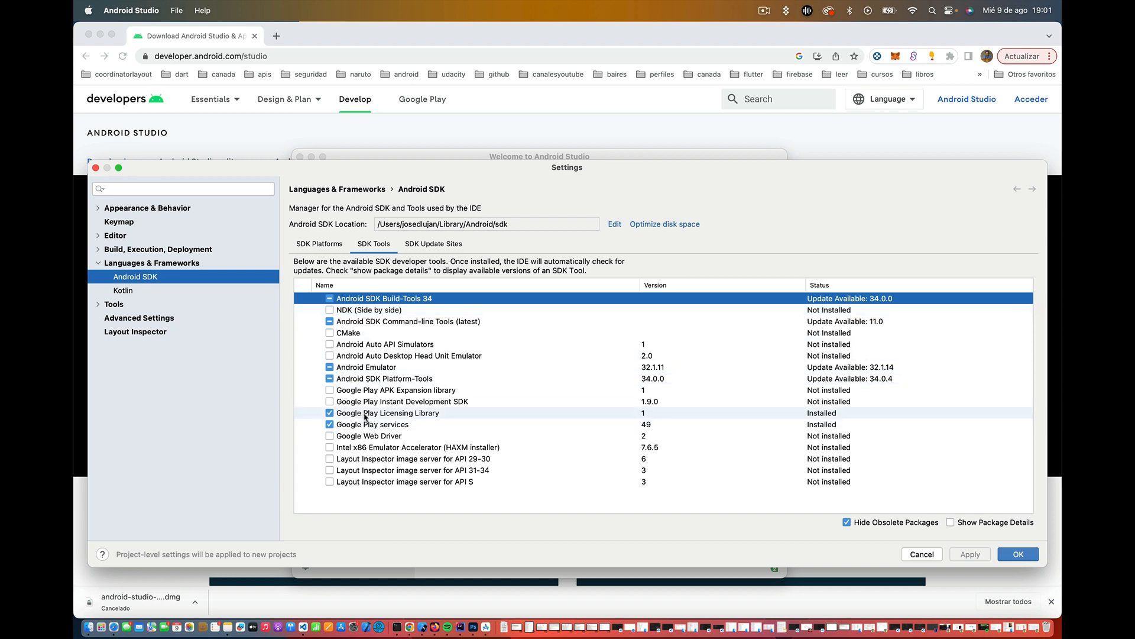
pyautogui.click(423, 380)
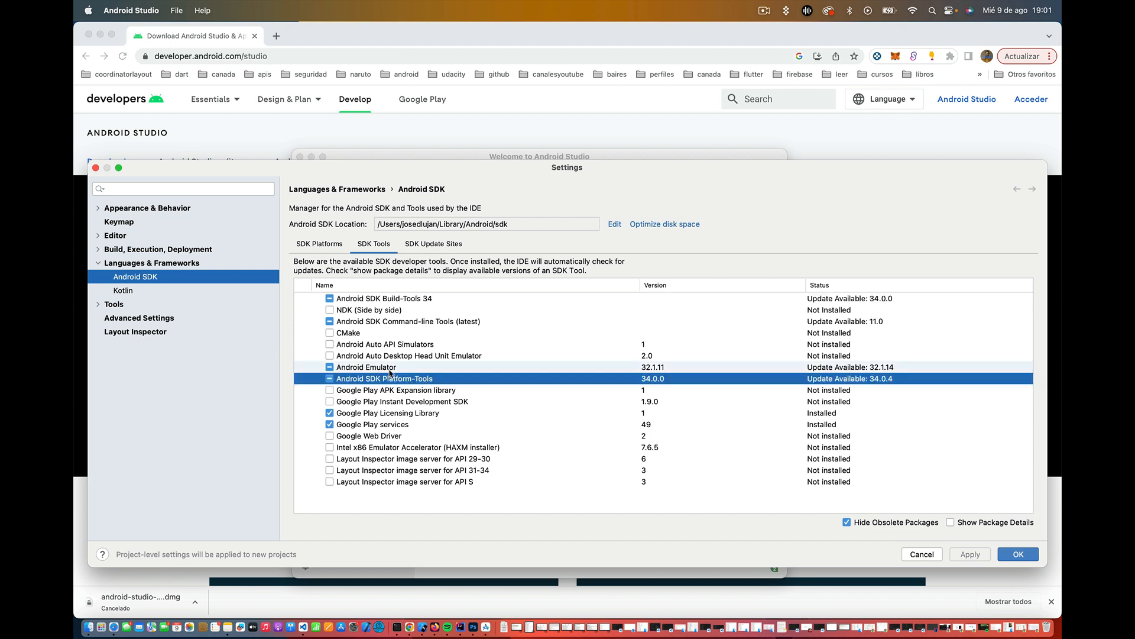
pyautogui.click(370, 369)
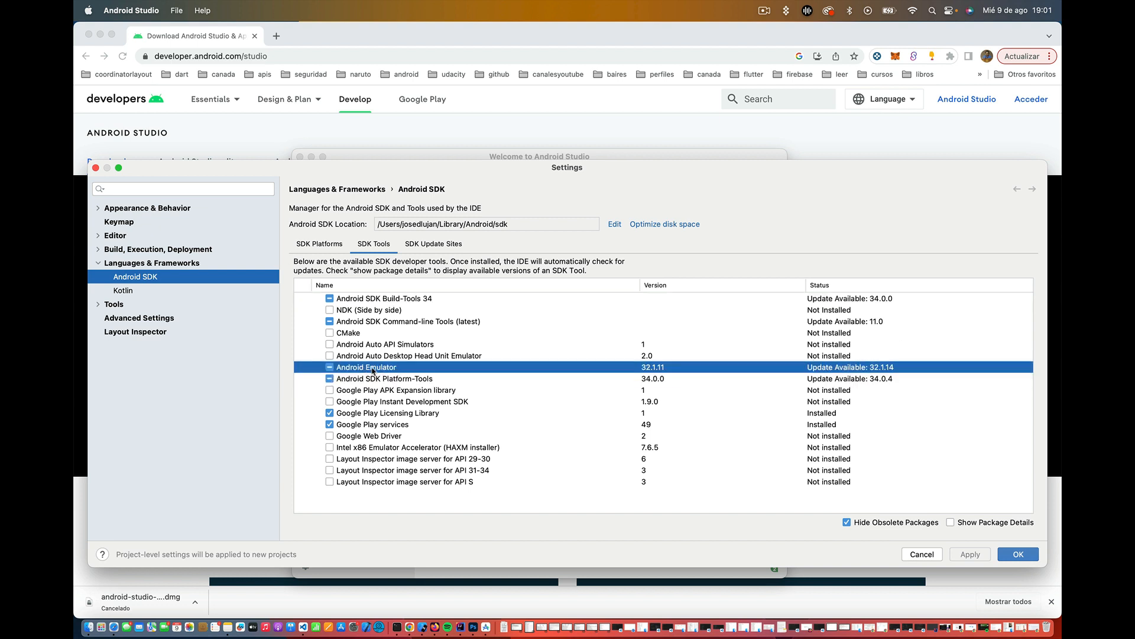
pyautogui.click(366, 322)
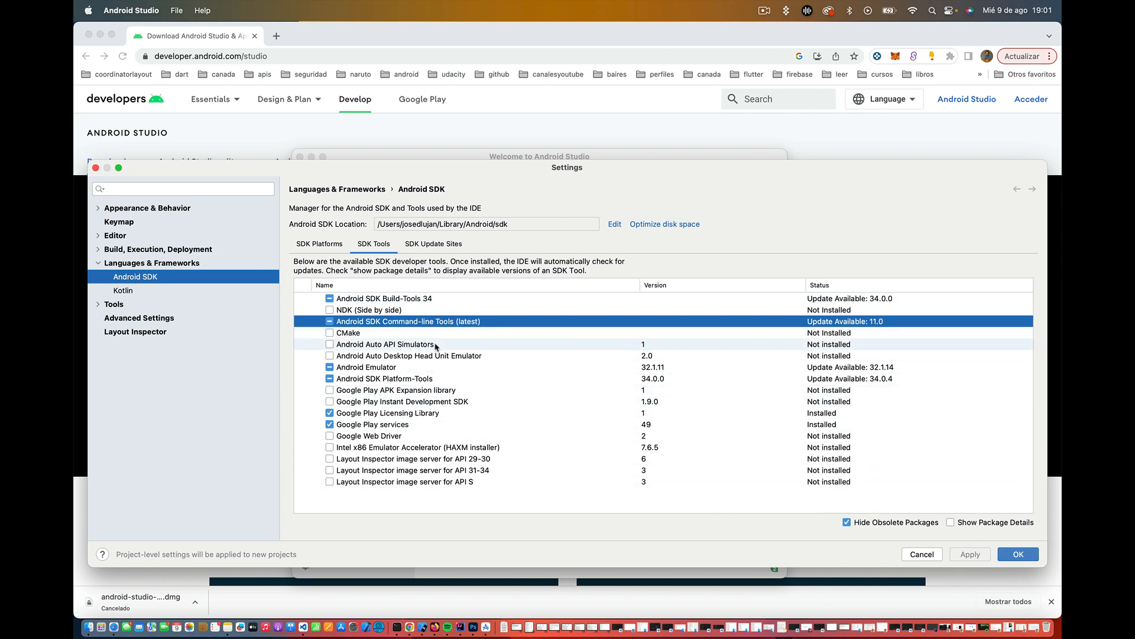
# Examine the SDK update sites and their URLs, from Android Desktop System Images to Android Wear for China System Images
pyautogui.click(423, 246)
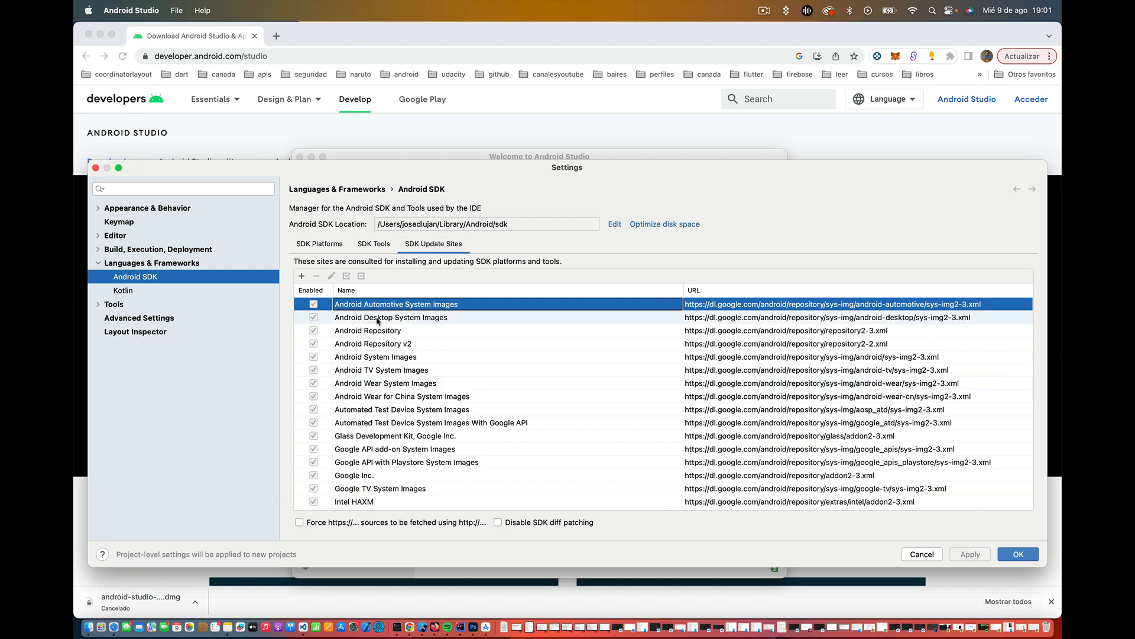
pyautogui.click(709, 321)
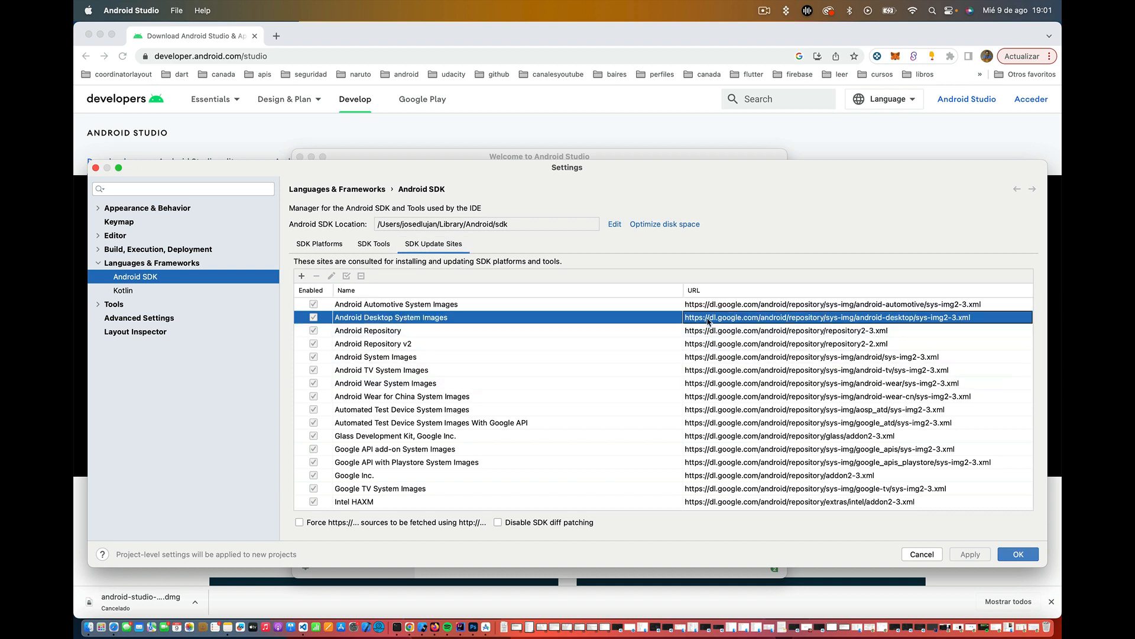
pyautogui.click(712, 342)
pyautogui.click(714, 370)
pyautogui.click(717, 396)
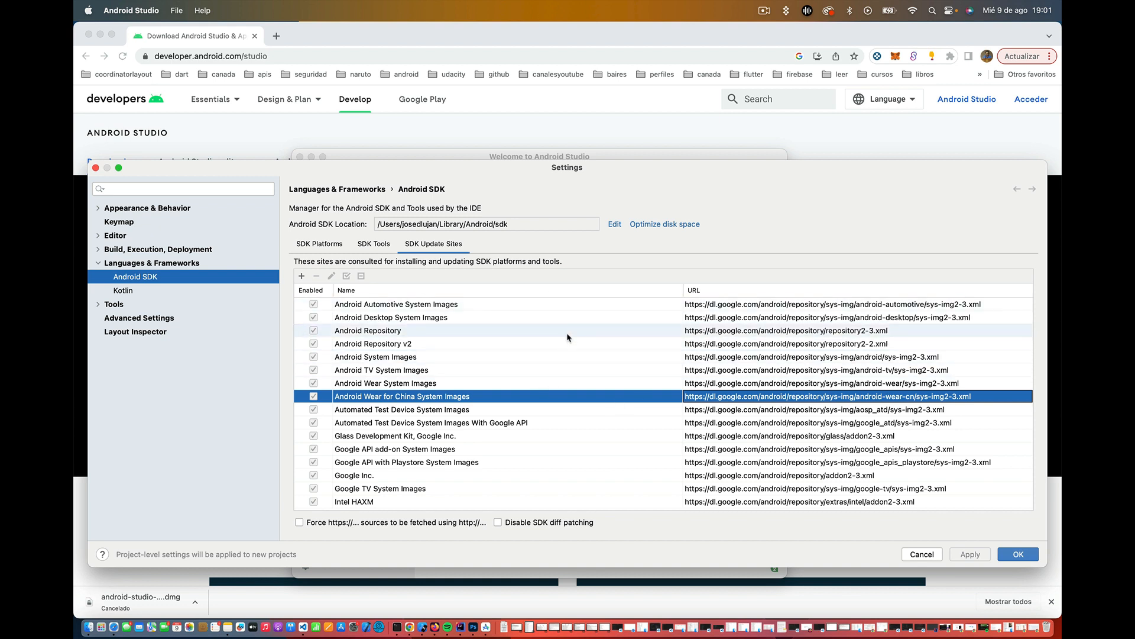
pyautogui.click(771, 384)
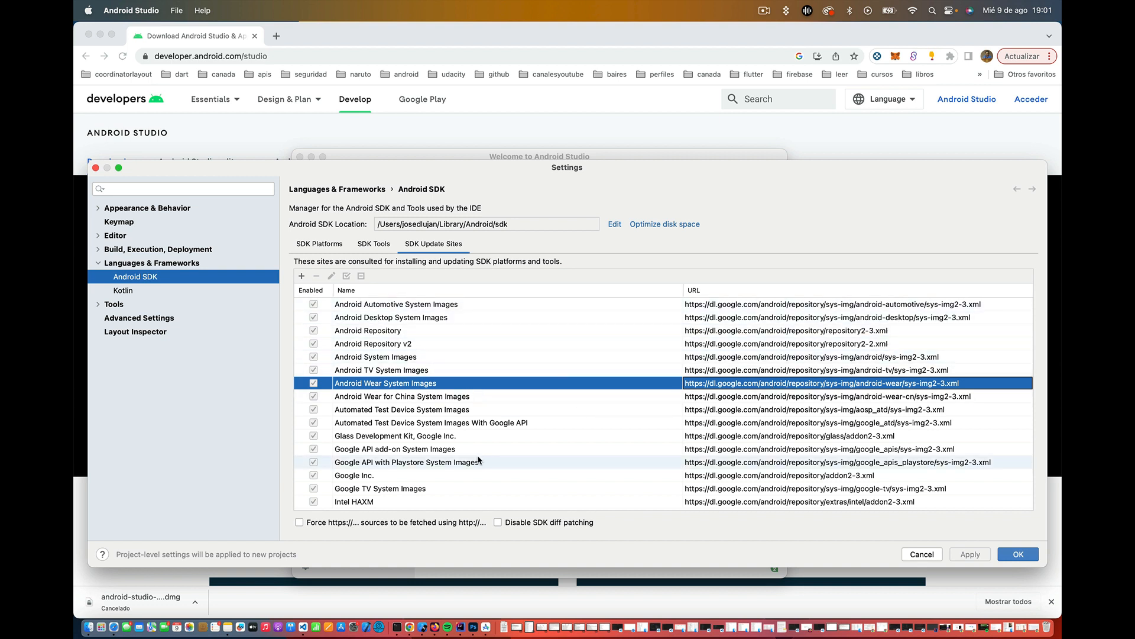
# Inspect the name and URL fields for a new custom update site and close the form without adding one
pyautogui.click(301, 276)
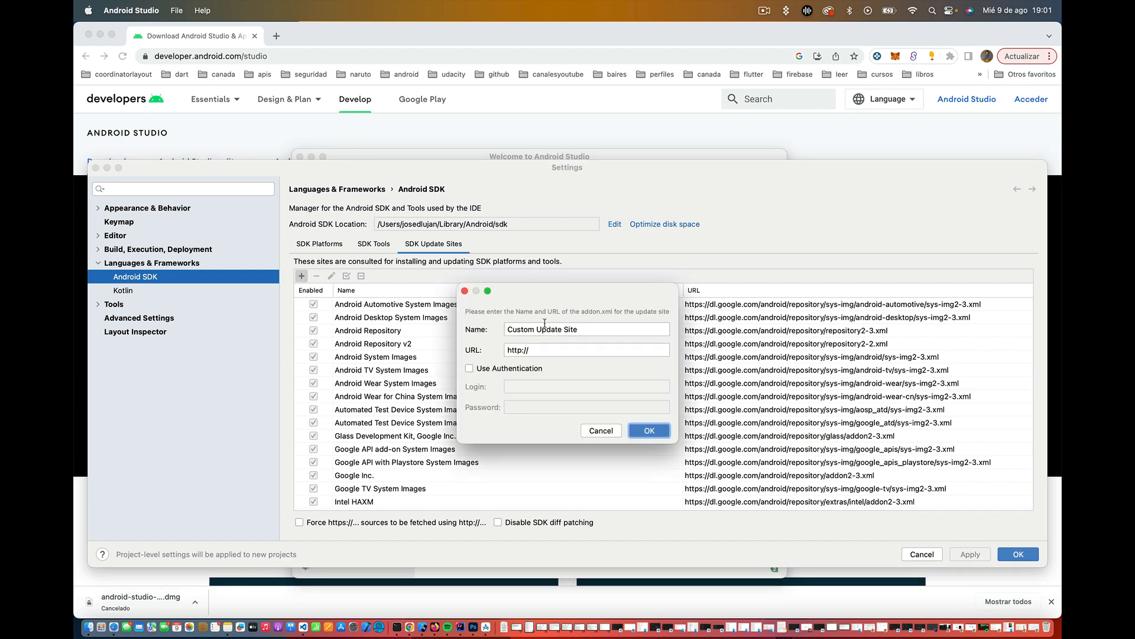
pyautogui.click(533, 327)
pyautogui.click(533, 349)
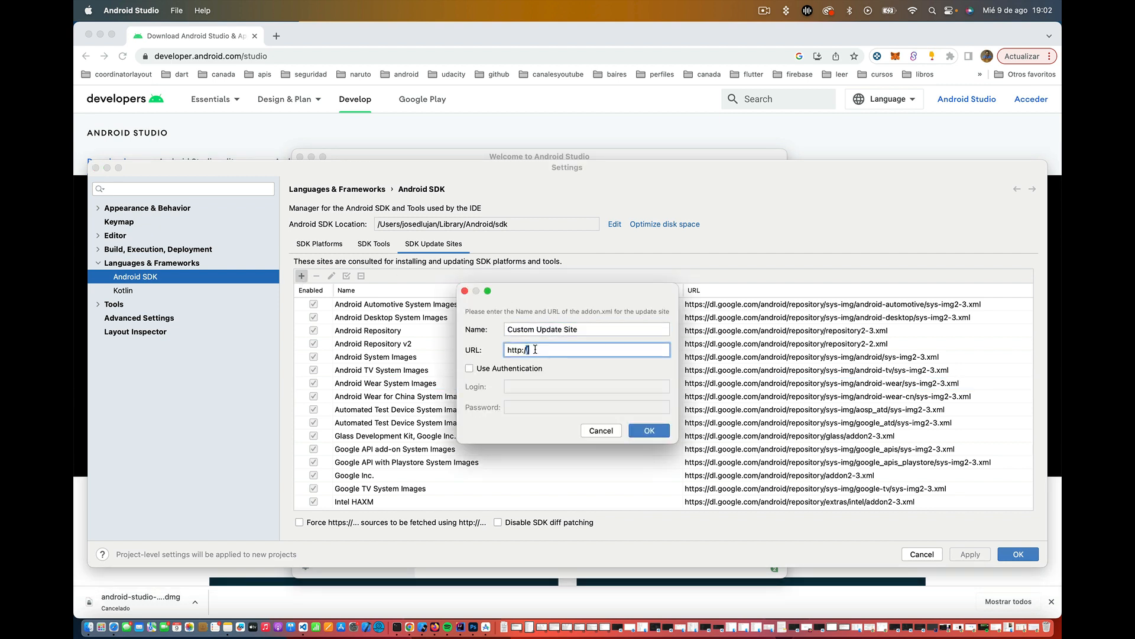
pyautogui.click(465, 290)
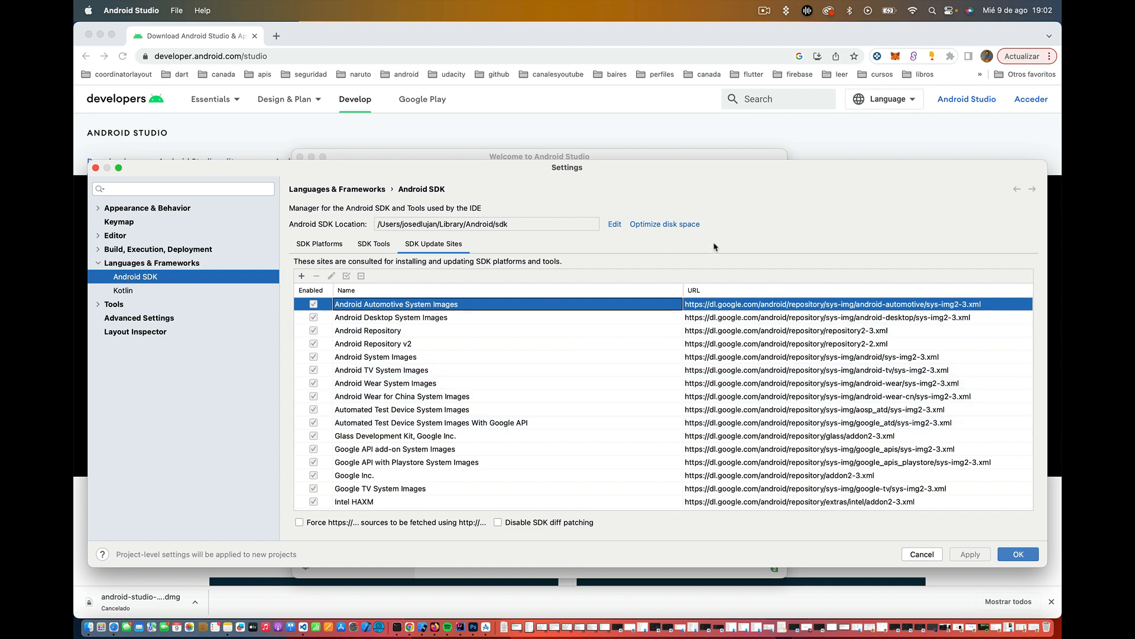
# Revisit the SDK tools briefly and review the SDK platform list again, highlighting Android 7.1.1 ("Nougat") and returning to the newest versions
pyautogui.click(375, 247)
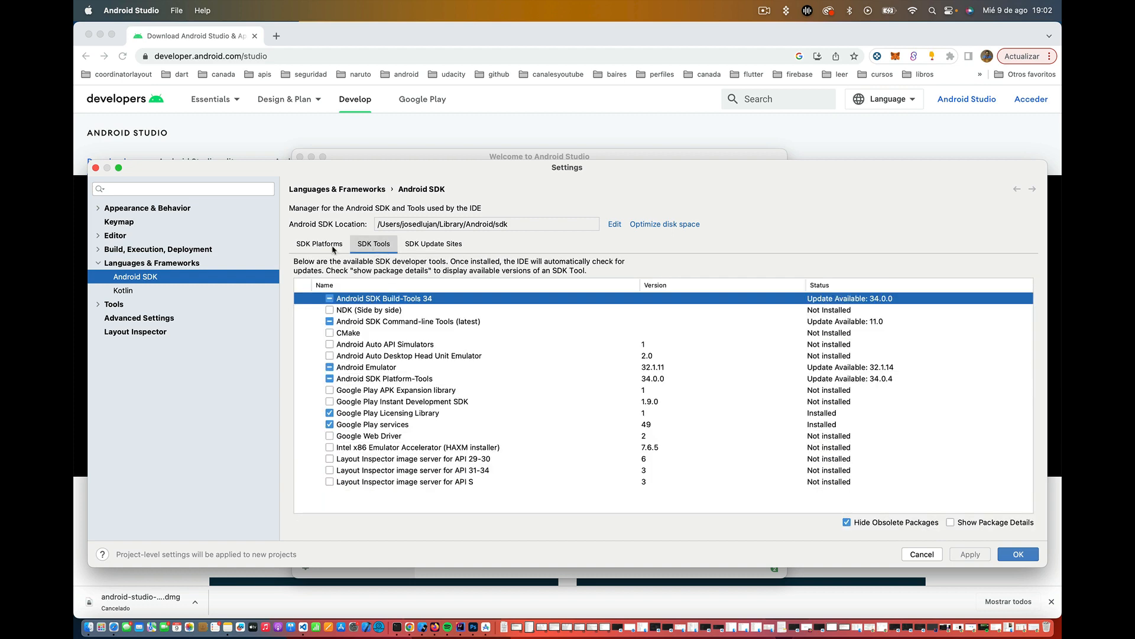
pyautogui.click(333, 247)
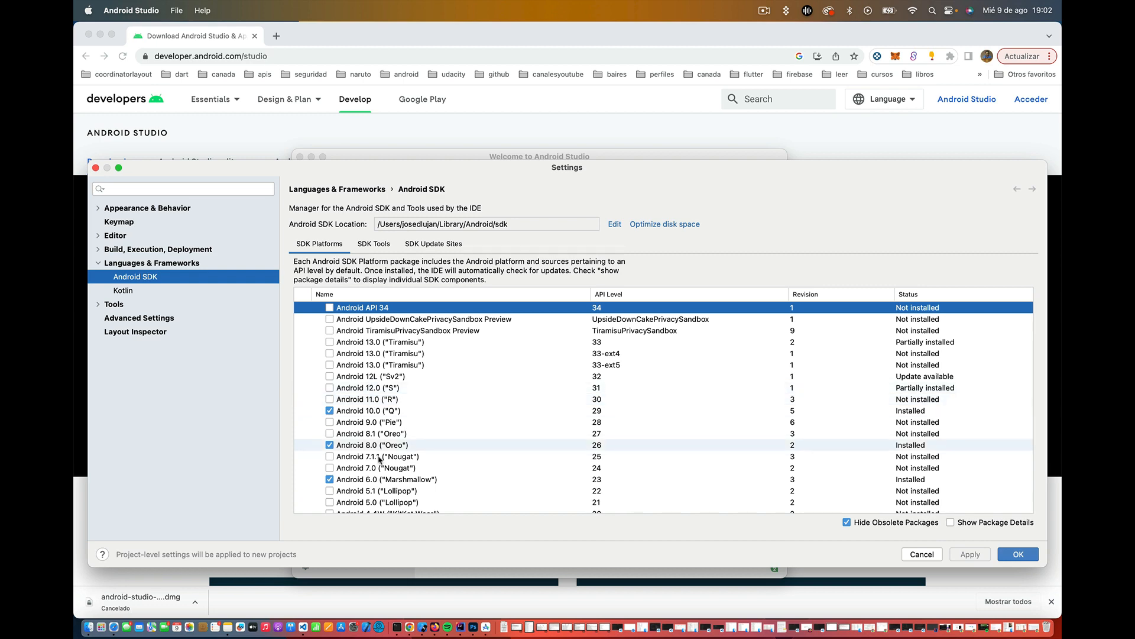
pyautogui.scroll(-5, 370, 408)
pyautogui.scroll(5, 369, 431)
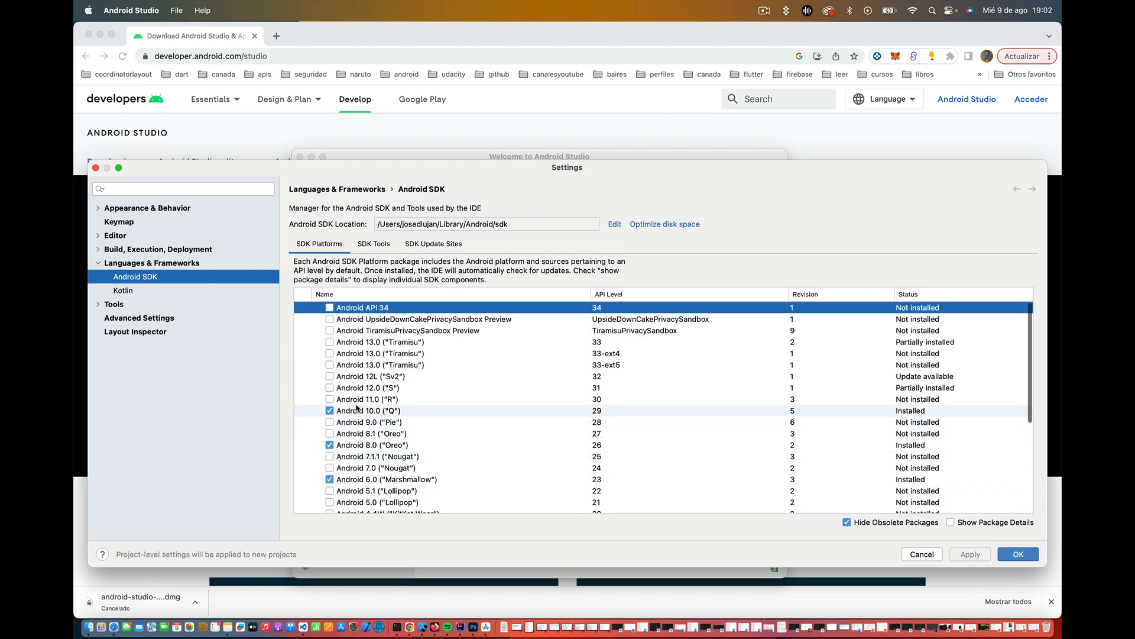
pyautogui.scroll(-3, 363, 452)
pyautogui.scroll(-2, 363, 455)
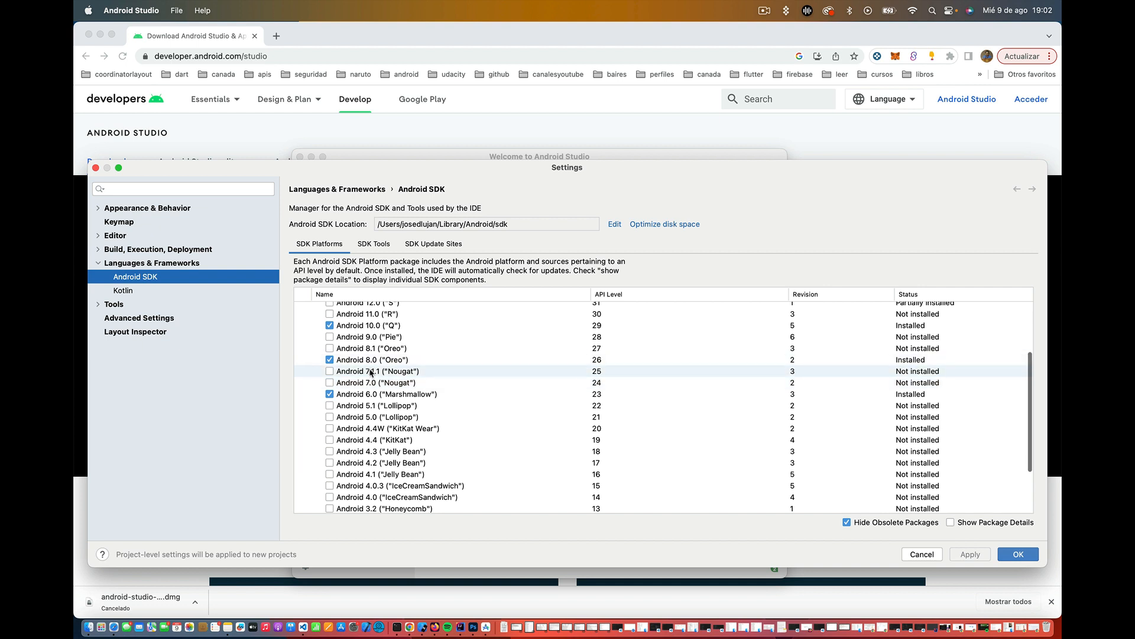
pyautogui.click(410, 374)
pyautogui.scroll(2, 402, 378)
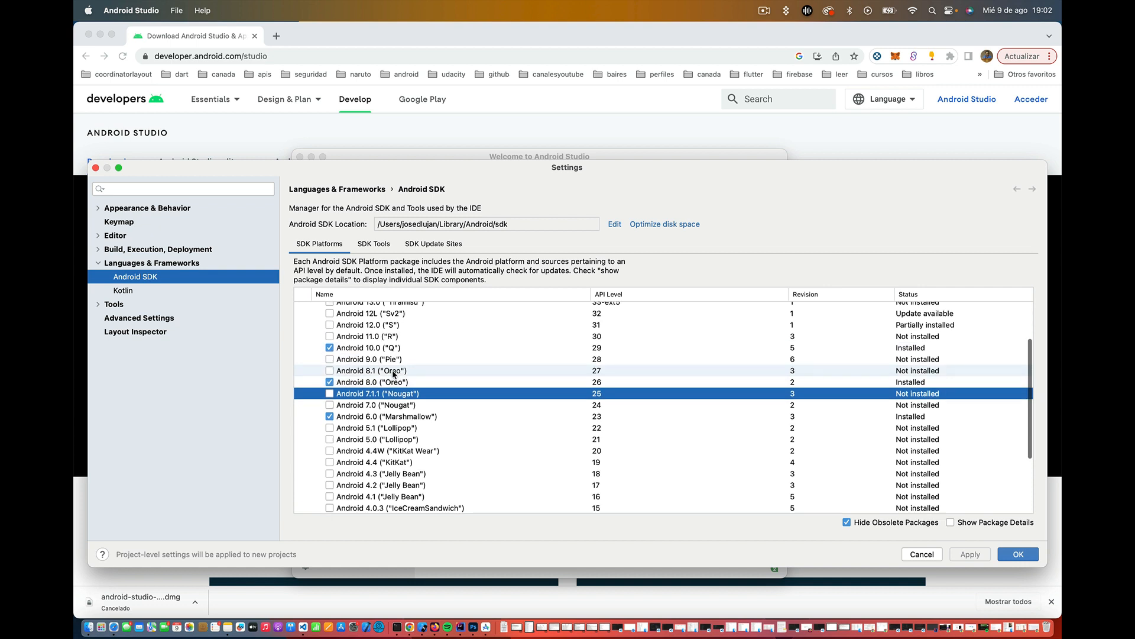
pyautogui.scroll(5, 393, 374)
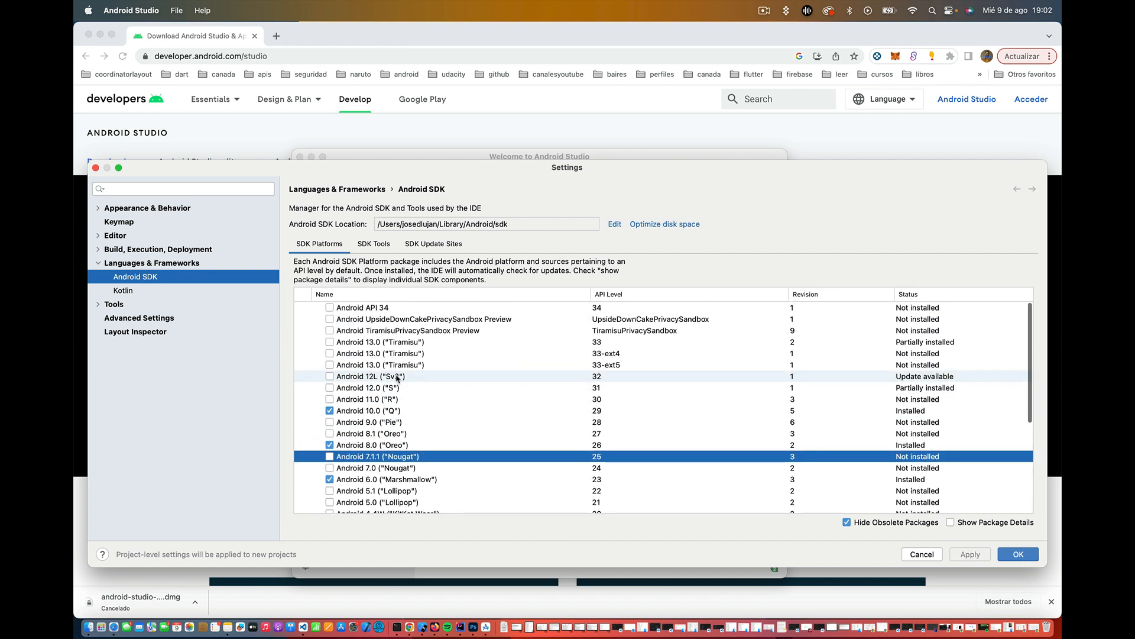